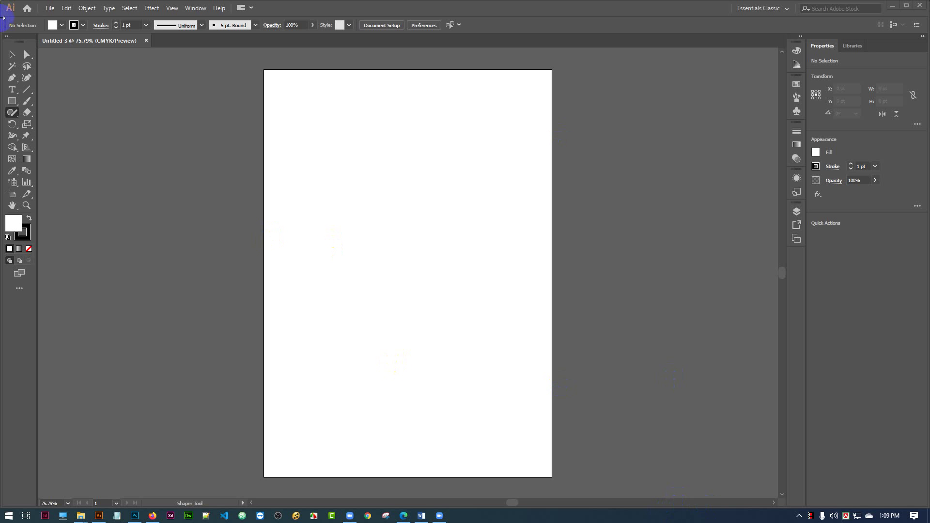
Draw a rectangle about 184 by 178 pt in the upper part of the artboard
{"action": "left_click", "coordinate": [12, 102]}
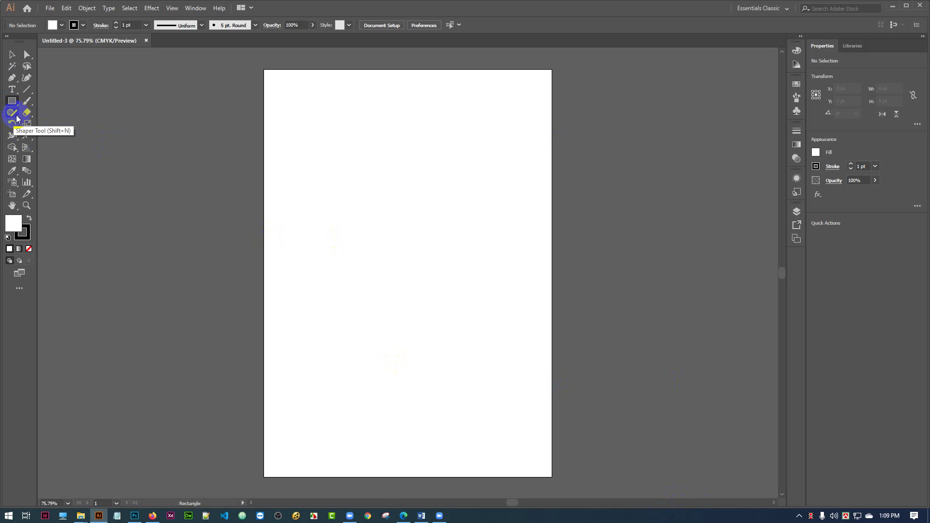
{"action": "left_click", "coordinate": [16, 118]}
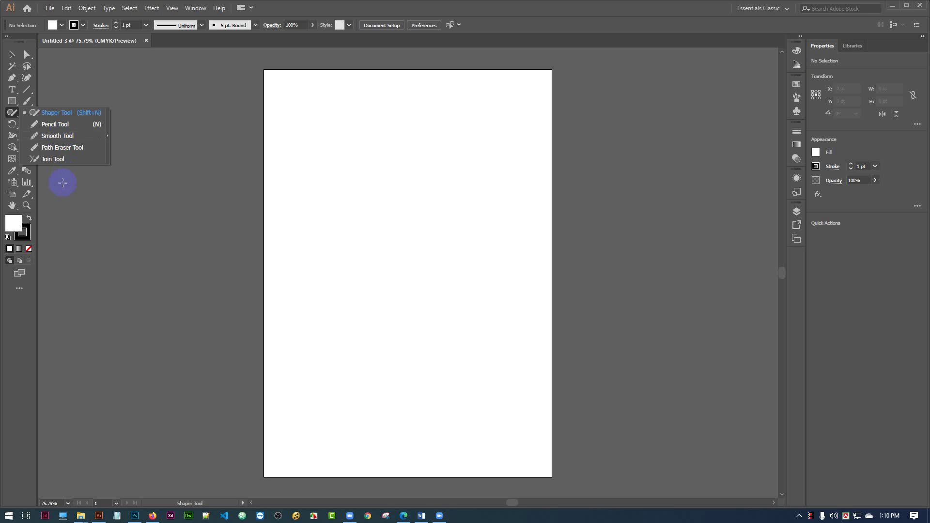
{"action": "left_click_drag", "start_coordinate": [13, 101], "coordinate": [35, 101]}
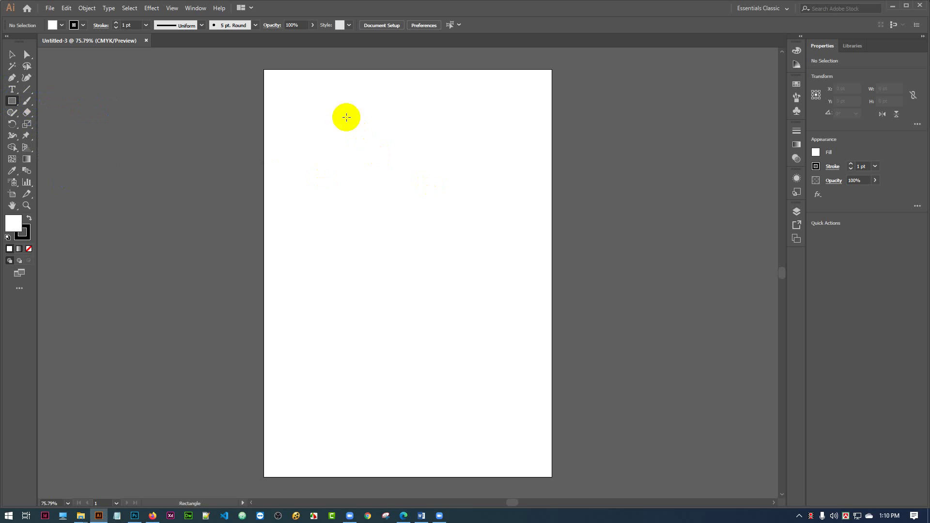
{"action": "mouse_move", "coordinate": [347, 116]}
{"action": "left_mouse_down"}
{"action": "mouse_move", "coordinate": [428, 175]}
{"action": "mouse_move", "coordinate": [435, 203]}
{"action": "left_mouse_up"}
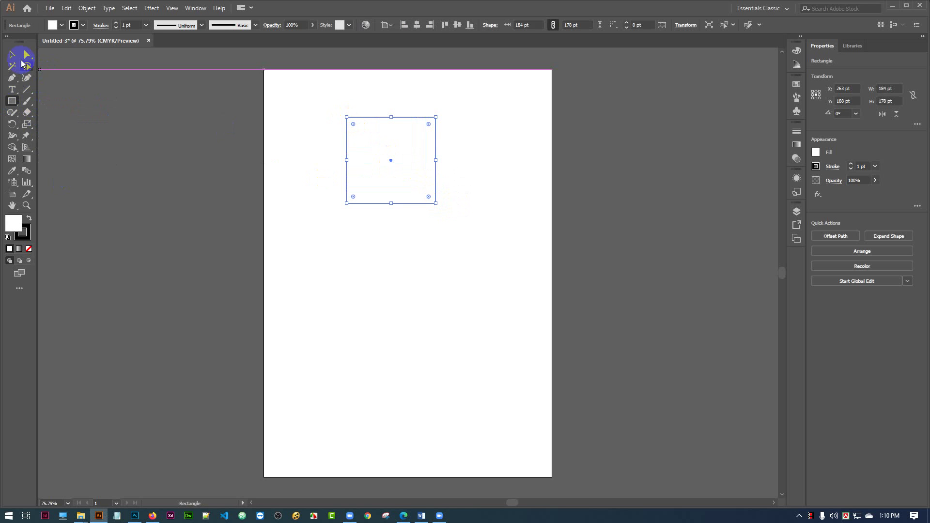
{"action": "left_click", "coordinate": [13, 54]}
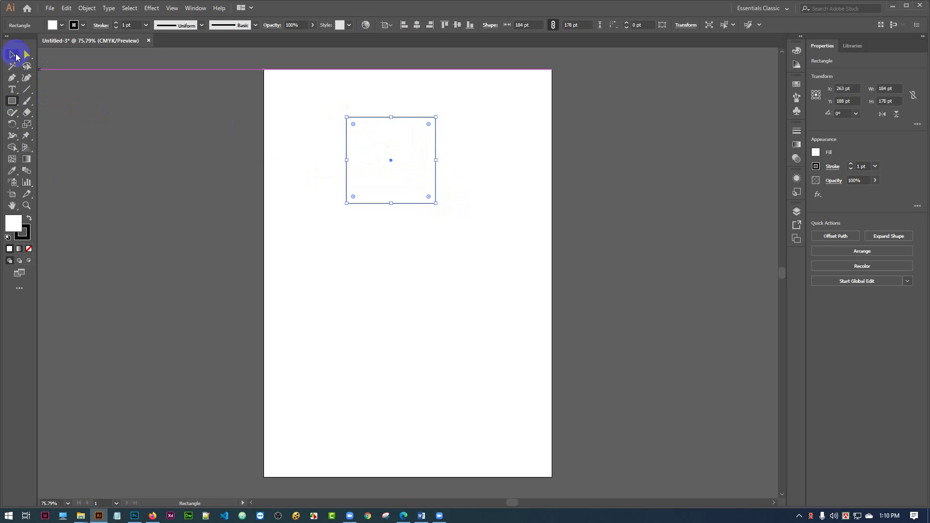
{"action": "left_click", "coordinate": [463, 213]}
Sketch a square and a wide rectangle below it beside the artboard with the Shaper tool
{"action": "left_click_drag", "start_coordinate": [262, 282], "coordinate": [358, 278]}
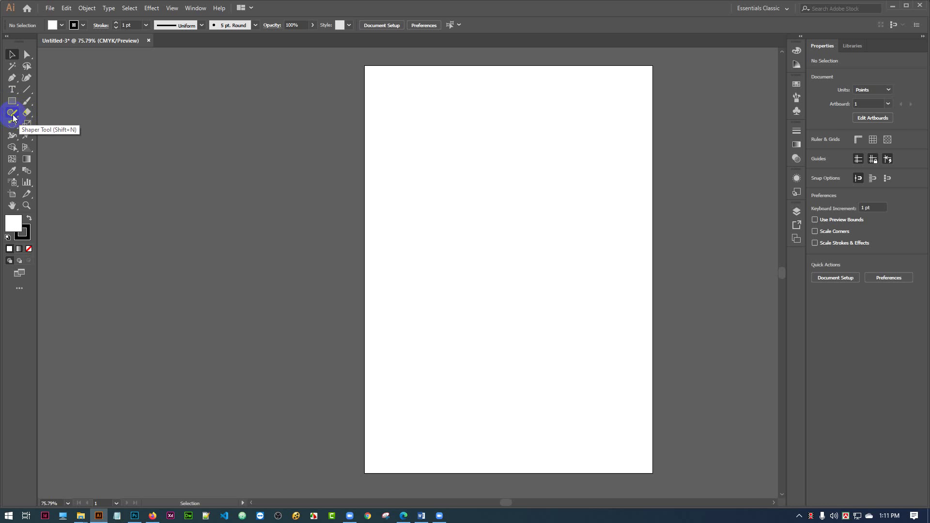
{"action": "mouse_move", "coordinate": [11, 117]}
{"action": "left_mouse_down"}
{"action": "mouse_move", "coordinate": [51, 115]}
{"action": "mouse_move", "coordinate": [39, 122]}
{"action": "mouse_move", "coordinate": [41, 114]}
{"action": "left_mouse_up"}
{"action": "mouse_move", "coordinate": [169, 133]}
{"action": "left_mouse_down"}
{"action": "mouse_move", "coordinate": [239, 131]}
{"action": "mouse_move", "coordinate": [239, 194]}
{"action": "mouse_move", "coordinate": [167, 195]}
{"action": "mouse_move", "coordinate": [168, 134]}
{"action": "left_mouse_up"}
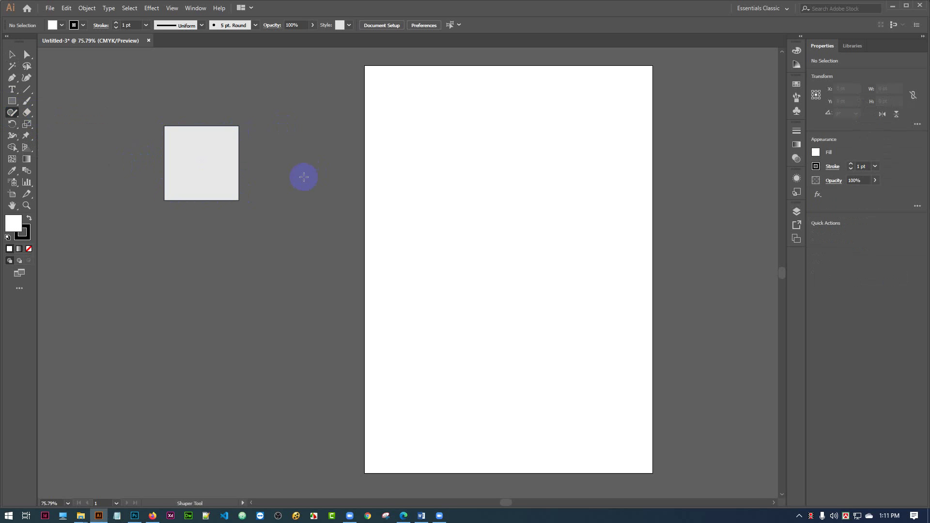
{"action": "scroll", "coordinate": [304, 177], "scroll_direction": "up", "scroll_amount": 1}
{"action": "scroll", "coordinate": [290, 184], "scroll_direction": "down", "scroll_amount": 3}
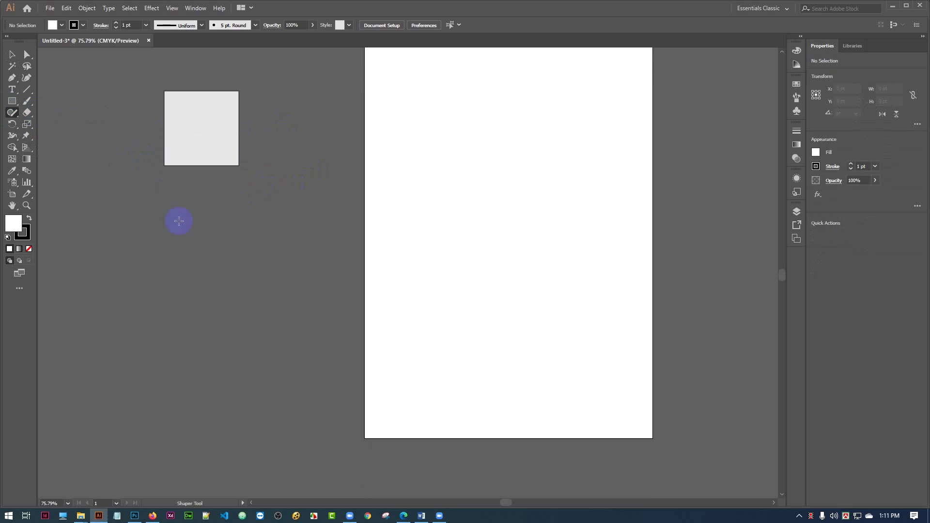
{"action": "mouse_move", "coordinate": [175, 210]}
{"action": "left_mouse_down"}
{"action": "mouse_move", "coordinate": [280, 210]}
{"action": "mouse_move", "coordinate": [277, 256]}
{"action": "mouse_move", "coordinate": [174, 256]}
{"action": "mouse_move", "coordinate": [177, 208]}
{"action": "left_mouse_up"}
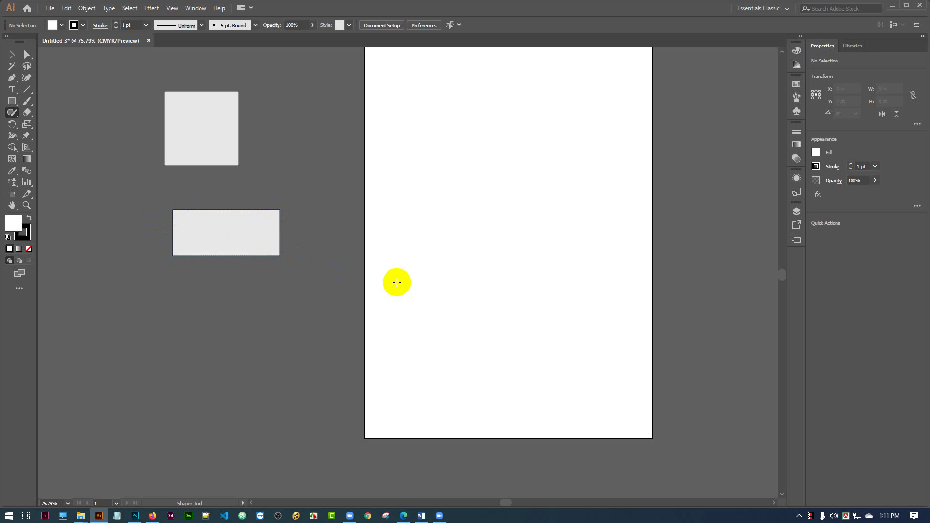
Sketch four triangles of varying size, one of them inverted, around the square and the rectangle with the Shaper tool
{"action": "scroll", "coordinate": [382, 269], "scroll_direction": "up", "scroll_amount": 1}
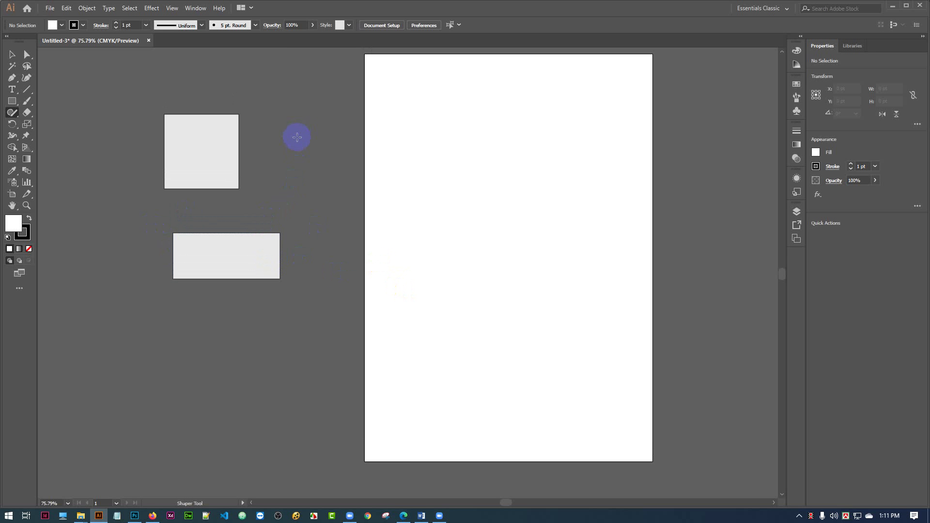
{"action": "mouse_move", "coordinate": [292, 134]}
{"action": "left_mouse_down"}
{"action": "mouse_move", "coordinate": [265, 176]}
{"action": "mouse_move", "coordinate": [326, 189]}
{"action": "mouse_move", "coordinate": [291, 129]}
{"action": "left_mouse_up"}
{"action": "scroll", "coordinate": [334, 207], "scroll_direction": "down", "scroll_amount": 1}
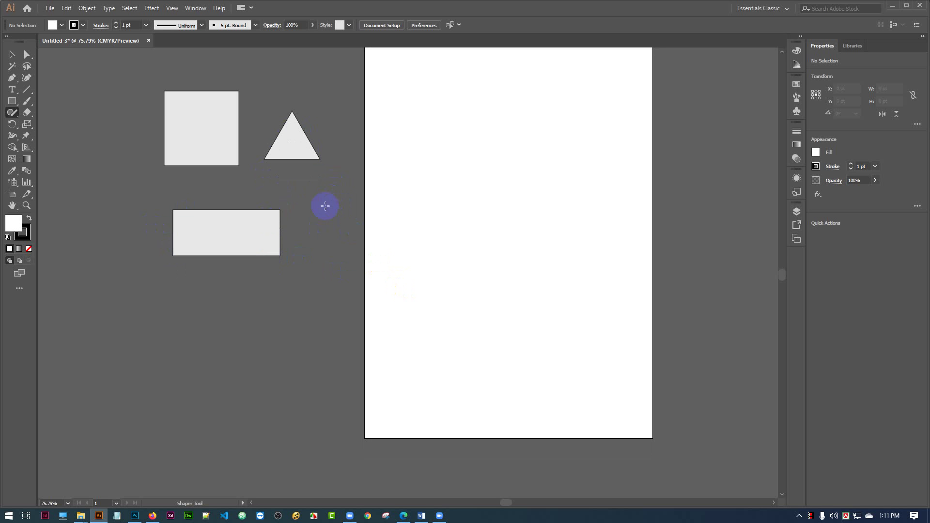
{"action": "mouse_move", "coordinate": [312, 221]}
{"action": "left_mouse_down"}
{"action": "mouse_move", "coordinate": [326, 158]}
{"action": "mouse_move", "coordinate": [351, 243]}
{"action": "mouse_move", "coordinate": [314, 221]}
{"action": "left_mouse_up"}
{"action": "scroll", "coordinate": [322, 245], "scroll_direction": "down", "scroll_amount": 2}
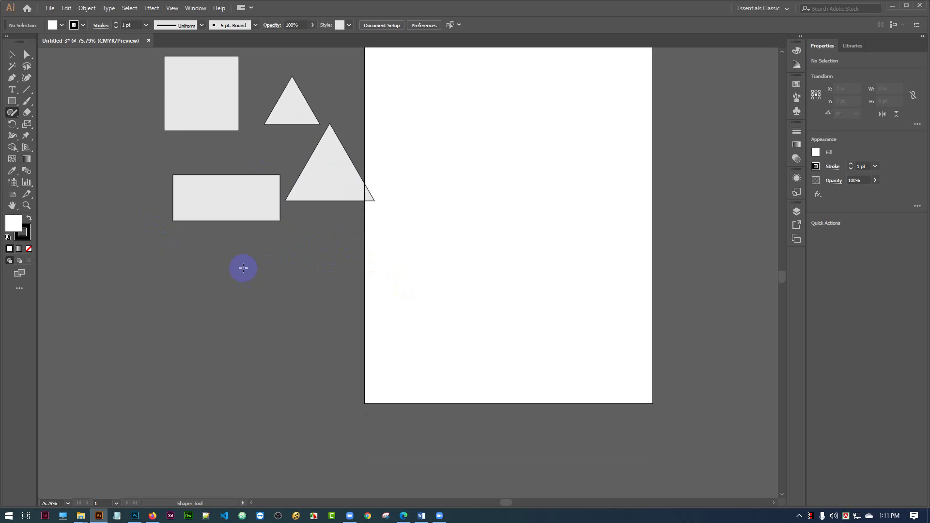
{"action": "mouse_move", "coordinate": [243, 268]}
{"action": "left_mouse_down"}
{"action": "mouse_move", "coordinate": [239, 334]}
{"action": "mouse_move", "coordinate": [262, 275]}
{"action": "left_mouse_up"}
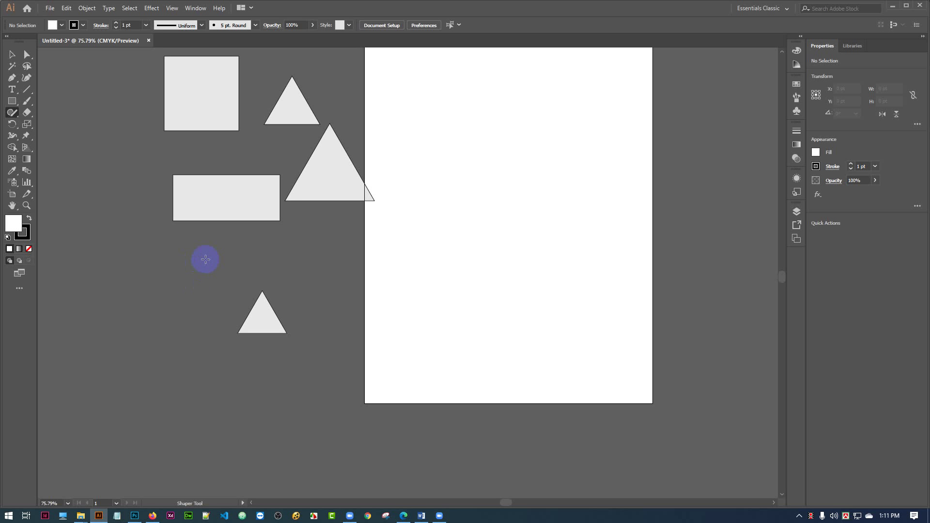
{"action": "mouse_move", "coordinate": [205, 262]}
{"action": "left_mouse_down"}
{"action": "mouse_move", "coordinate": [189, 322]}
{"action": "mouse_move", "coordinate": [169, 265]}
{"action": "mouse_move", "coordinate": [220, 265]}
{"action": "left_mouse_up"}
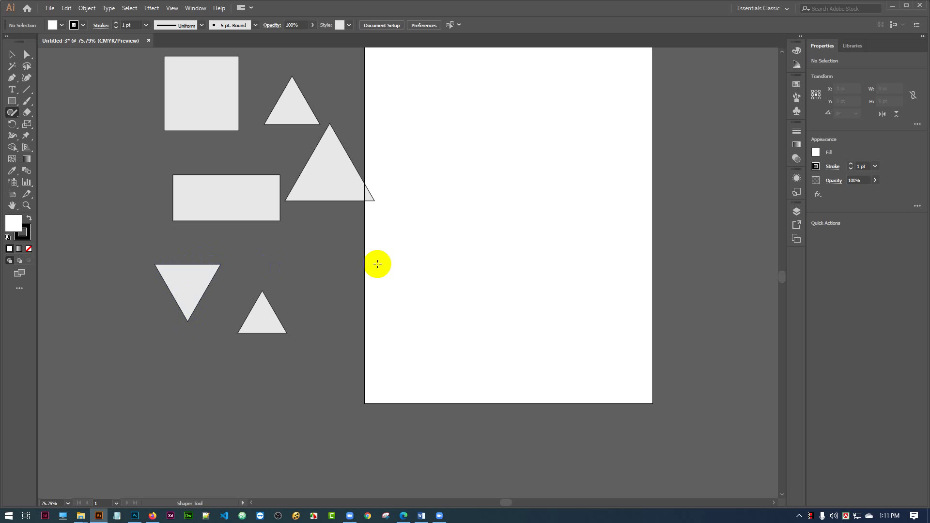
Sketch a small circle beside the wide rectangle with the Shaper tool
{"action": "scroll", "coordinate": [377, 264], "scroll_direction": "down", "scroll_amount": 2}
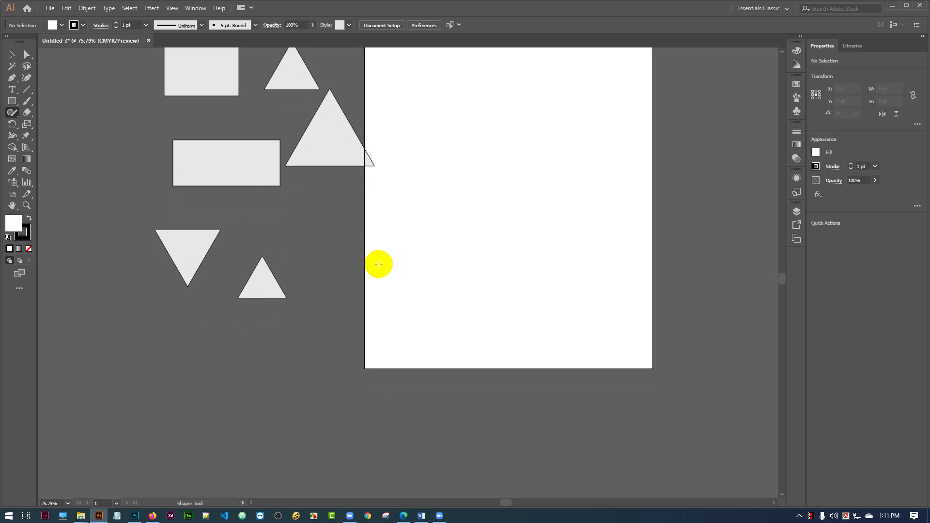
{"action": "scroll", "coordinate": [378, 264], "scroll_direction": "up", "scroll_amount": 3}
{"action": "scroll", "coordinate": [385, 264], "scroll_direction": "up", "scroll_amount": 2}
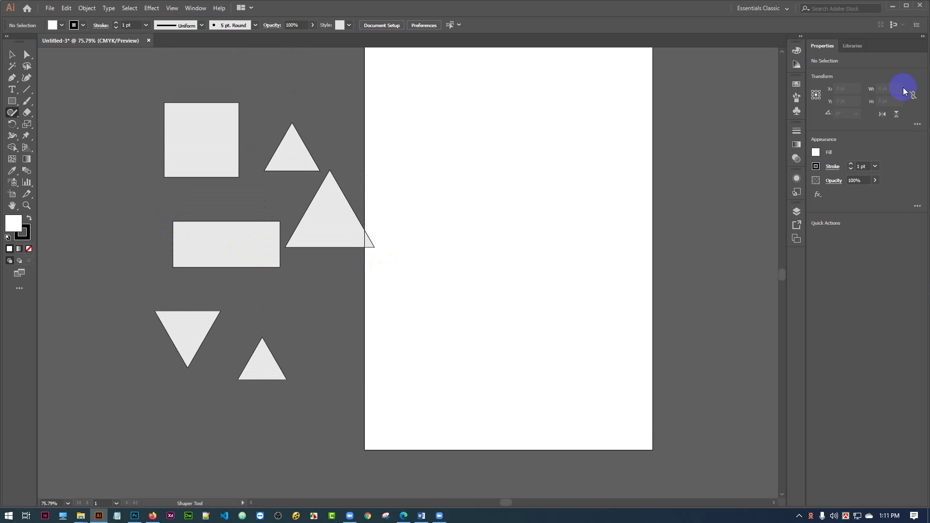
{"action": "mouse_move", "coordinate": [115, 208]}
{"action": "left_mouse_down"}
{"action": "mouse_move", "coordinate": [103, 237]}
{"action": "mouse_move", "coordinate": [81, 228]}
{"action": "mouse_move", "coordinate": [82, 209]}
{"action": "mouse_move", "coordinate": [113, 207]}
{"action": "left_mouse_up"}
{"action": "left_click", "coordinate": [214, 258]}
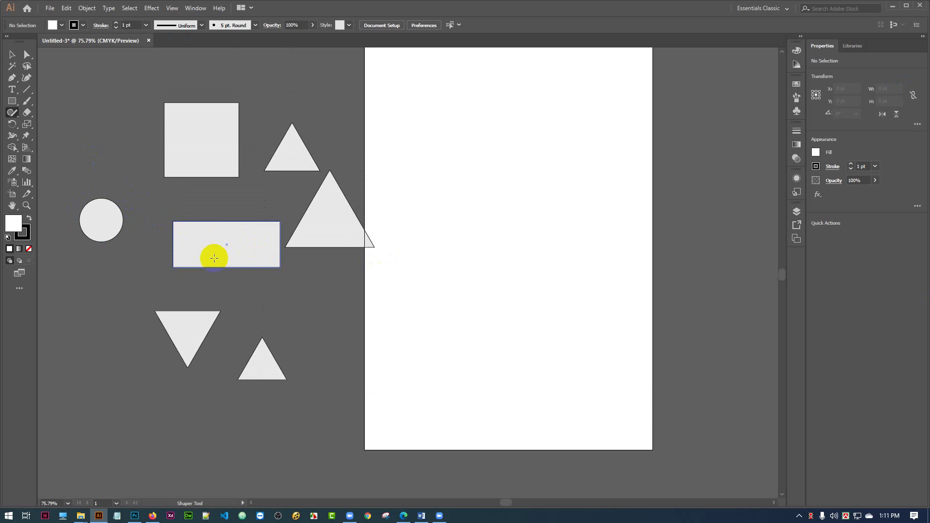
{"action": "left_click", "coordinate": [200, 267]}
{"action": "left_click", "coordinate": [199, 268]}
Select all the Shaper-drawn shapes beside the artboard and delete them
{"action": "left_click", "coordinate": [13, 109]}
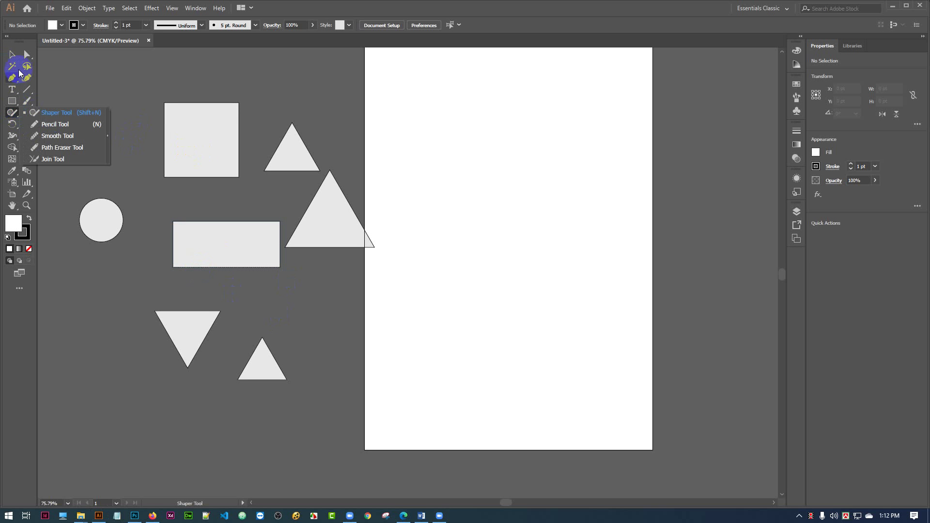
{"action": "left_click", "coordinate": [12, 54]}
{"action": "left_click_drag", "start_coordinate": [79, 100], "coordinate": [388, 440]}
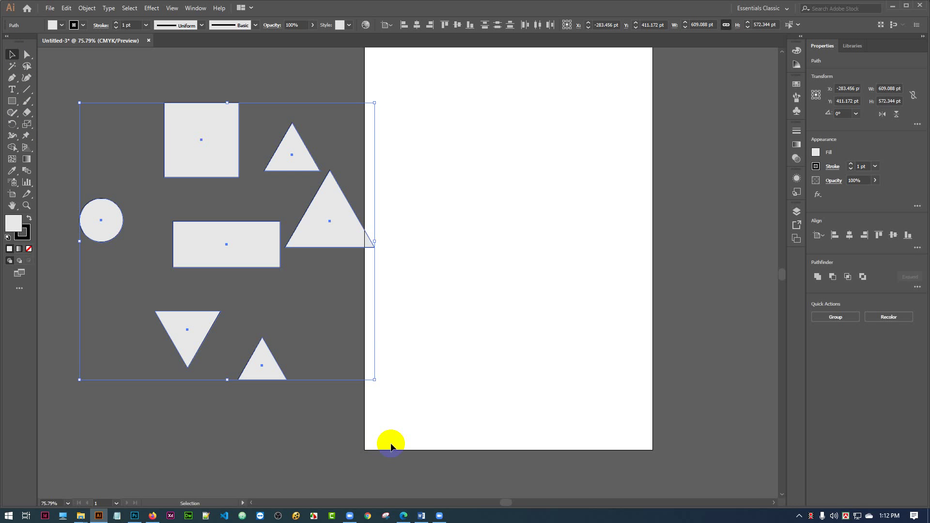
{"action": "key", "text": "Delete"}
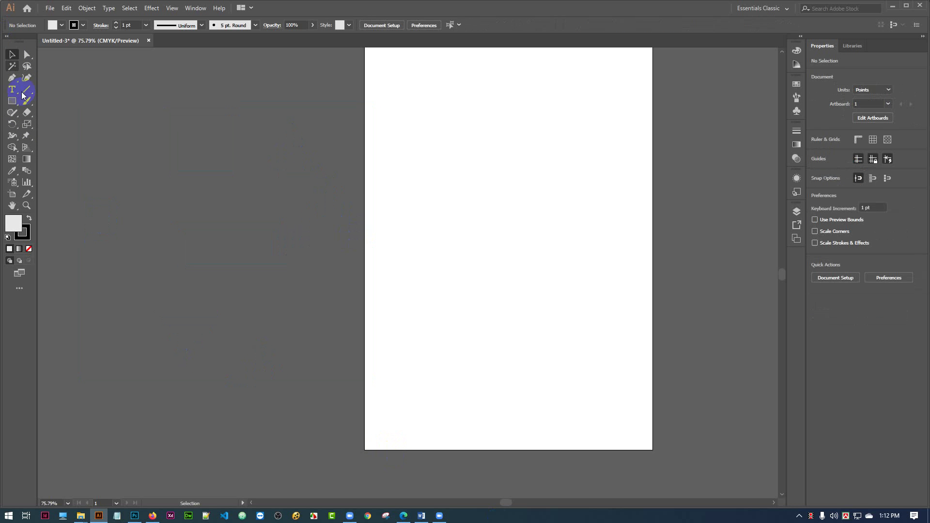
Draw four roughly parallel curved strokes beside the artboard with the Pencil tool
{"action": "mouse_move", "coordinate": [15, 117]}
{"action": "left_mouse_down"}
{"action": "mouse_move", "coordinate": [73, 123]}
{"action": "mouse_move", "coordinate": [52, 125]}
{"action": "left_mouse_up"}
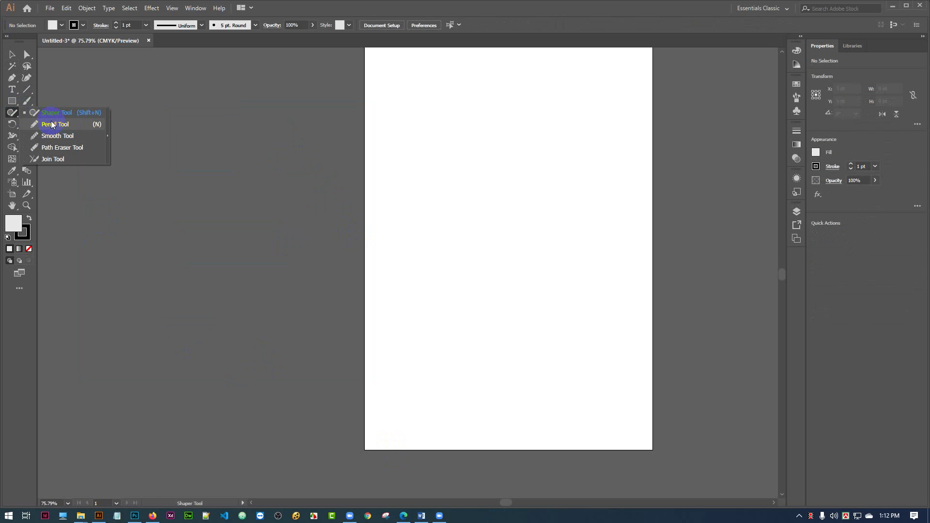
{"action": "left_click_drag", "start_coordinate": [52, 125], "coordinate": [67, 125]}
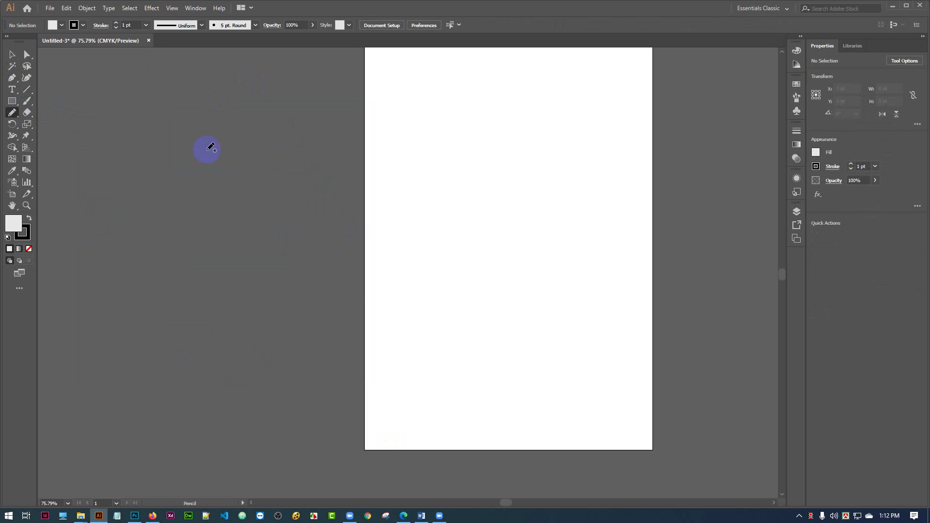
{"action": "key", "text": "space"}
{"action": "left_click_drag", "start_coordinate": [208, 206], "coordinate": [291, 245]}
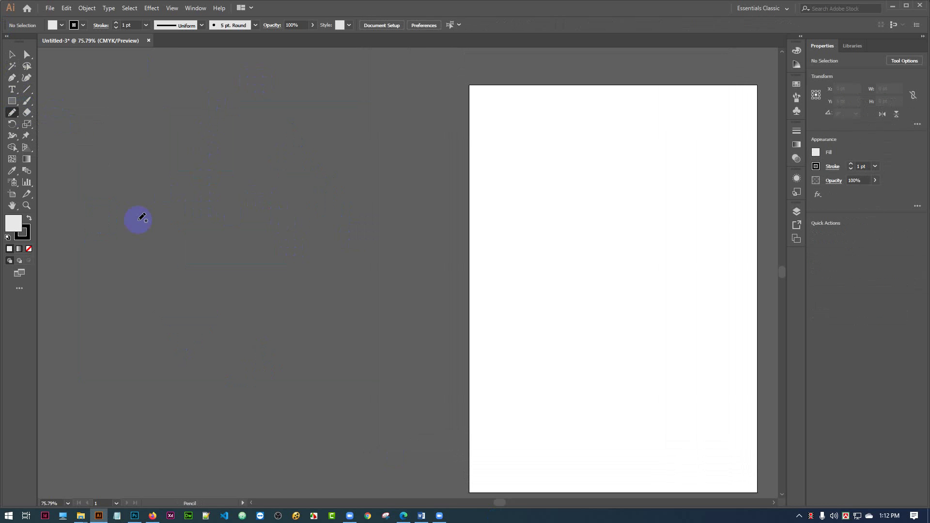
{"action": "left_click_drag", "start_coordinate": [133, 217], "coordinate": [226, 148]}
{"action": "left_click_drag", "start_coordinate": [140, 223], "coordinate": [291, 140]}
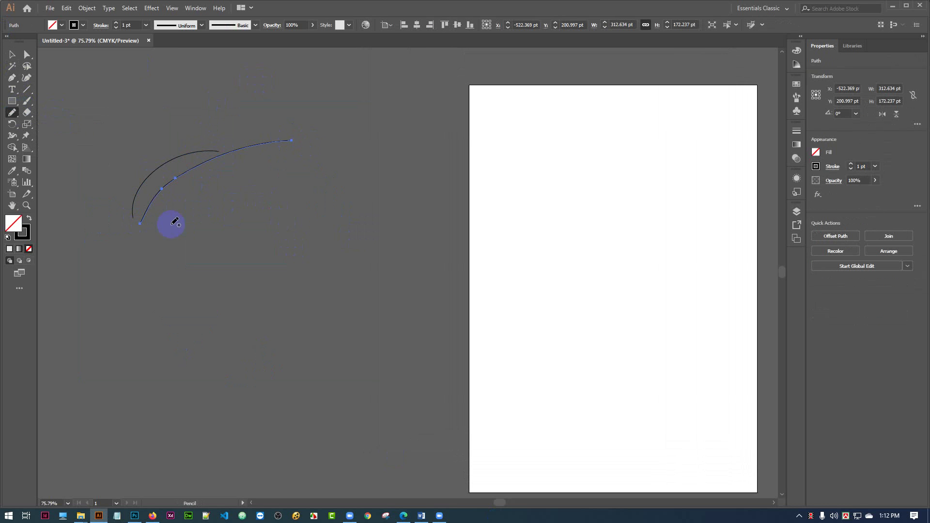
{"action": "mouse_move", "coordinate": [159, 227]}
{"action": "left_mouse_down"}
{"action": "mouse_move", "coordinate": [320, 152]}
{"action": "mouse_move", "coordinate": [250, 185]}
{"action": "mouse_move", "coordinate": [381, 153]}
{"action": "left_mouse_up"}
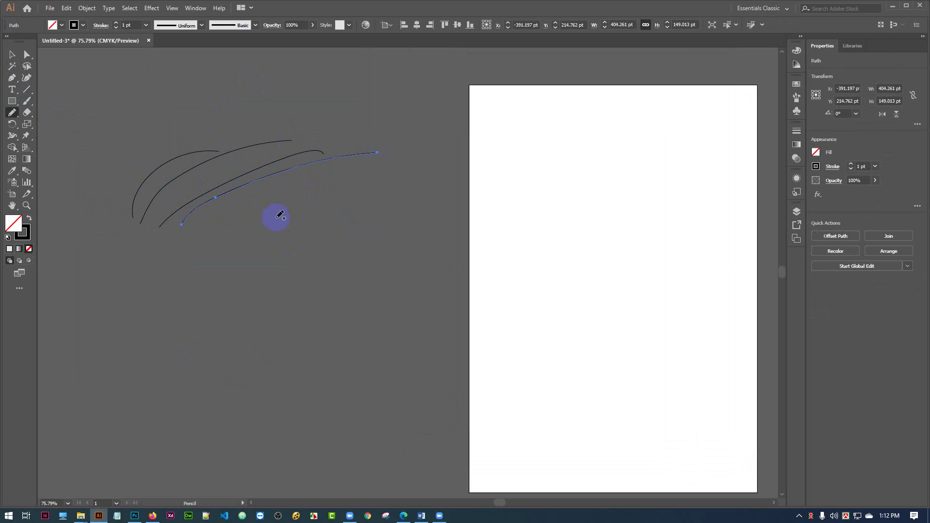
Handwrite a name in freehand Pencil strokes below the four curves
{"action": "mouse_move", "coordinate": [243, 234]}
{"action": "left_mouse_down"}
{"action": "mouse_move", "coordinate": [207, 303]}
{"action": "mouse_move", "coordinate": [173, 299]}
{"action": "left_mouse_up"}
{"action": "mouse_move", "coordinate": [230, 292]}
{"action": "left_mouse_down"}
{"action": "mouse_move", "coordinate": [230, 318]}
{"action": "mouse_move", "coordinate": [270, 276]}
{"action": "mouse_move", "coordinate": [308, 292]}
{"action": "mouse_move", "coordinate": [322, 270]}
{"action": "mouse_move", "coordinate": [348, 288]}
{"action": "left_mouse_up"}
{"action": "scroll", "coordinate": [343, 151], "scroll_direction": "down", "scroll_amount": 1}
{"action": "scroll", "coordinate": [350, 152], "scroll_direction": "down", "scroll_amount": 3}
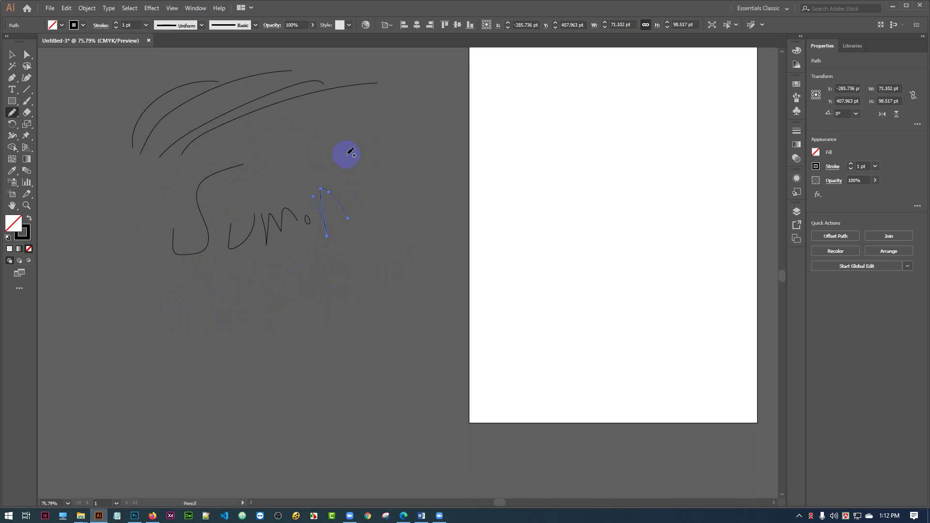
Draw a closed Pencil loop above the curves and redraw part of it into an open wavy line about 225 pt wide
{"action": "scroll", "coordinate": [350, 152], "scroll_direction": "up", "scroll_amount": 2}
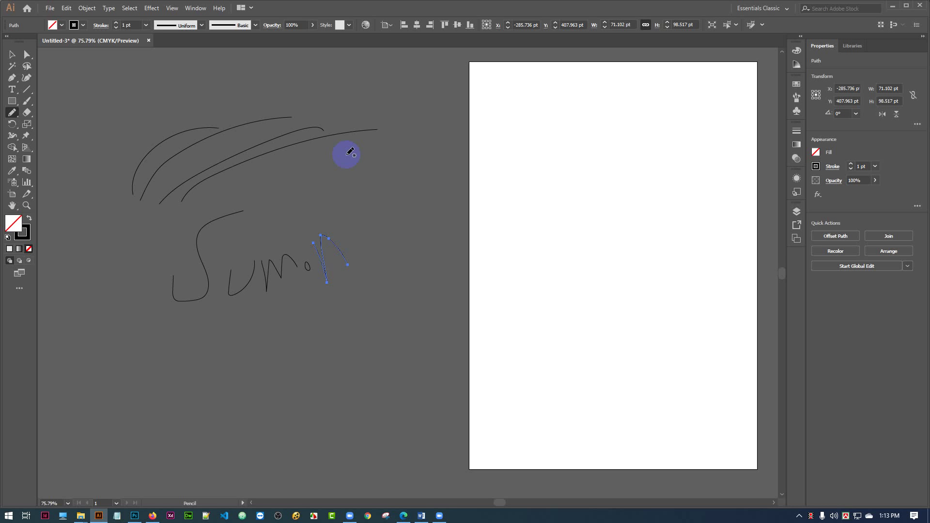
{"action": "scroll", "coordinate": [349, 153], "scroll_direction": "up", "scroll_amount": 5}
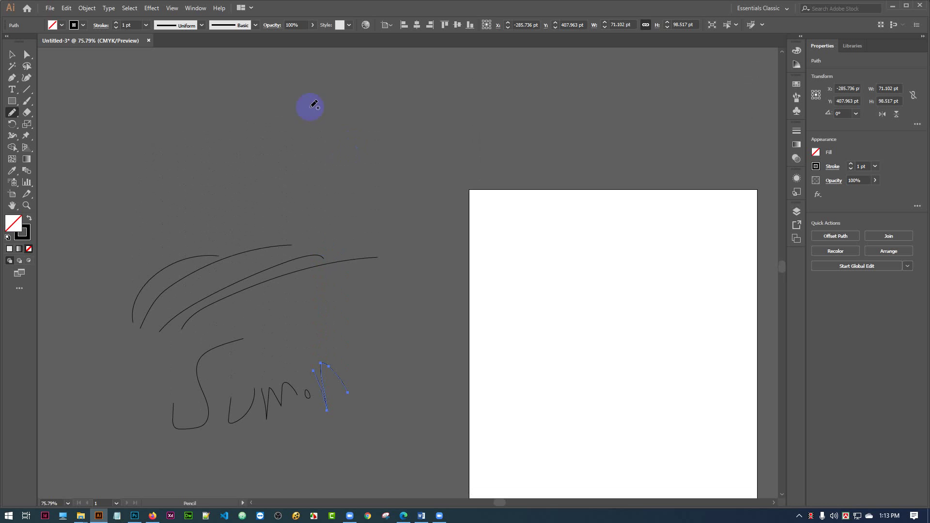
{"action": "mouse_move", "coordinate": [258, 101]}
{"action": "left_mouse_down"}
{"action": "mouse_move", "coordinate": [214, 127]}
{"action": "mouse_move", "coordinate": [268, 128]}
{"action": "mouse_move", "coordinate": [263, 102]}
{"action": "mouse_move", "coordinate": [242, 92]}
{"action": "left_mouse_up"}
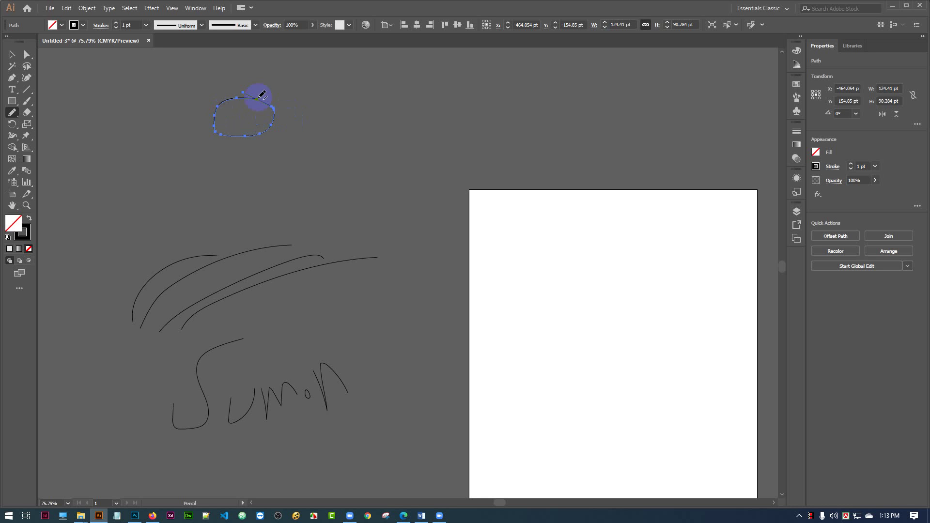
{"action": "mouse_move", "coordinate": [258, 96]}
{"action": "left_mouse_down"}
{"action": "mouse_move", "coordinate": [222, 105]}
{"action": "mouse_move", "coordinate": [148, 96]}
{"action": "left_mouse_up"}
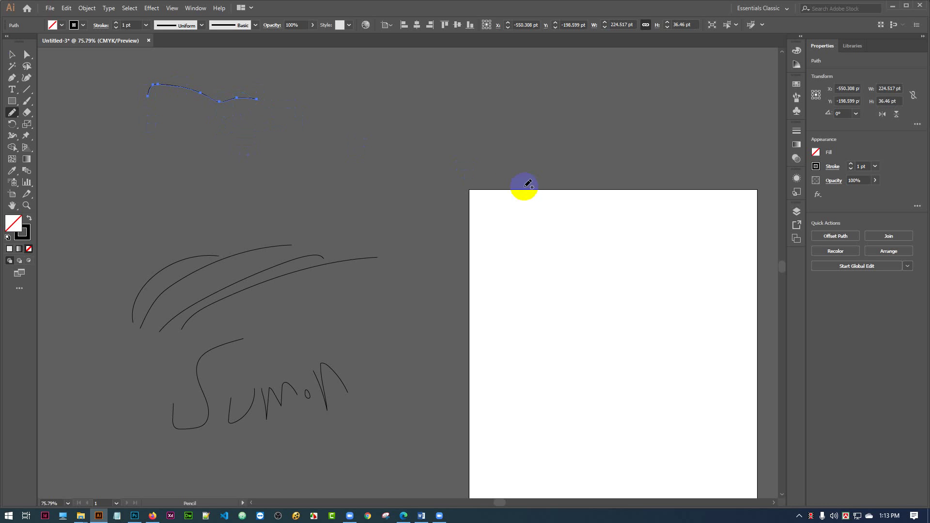
Draw an ellipse about 220 by 145 pt beside the wavy line and fill it with white
{"action": "left_click", "coordinate": [12, 102]}
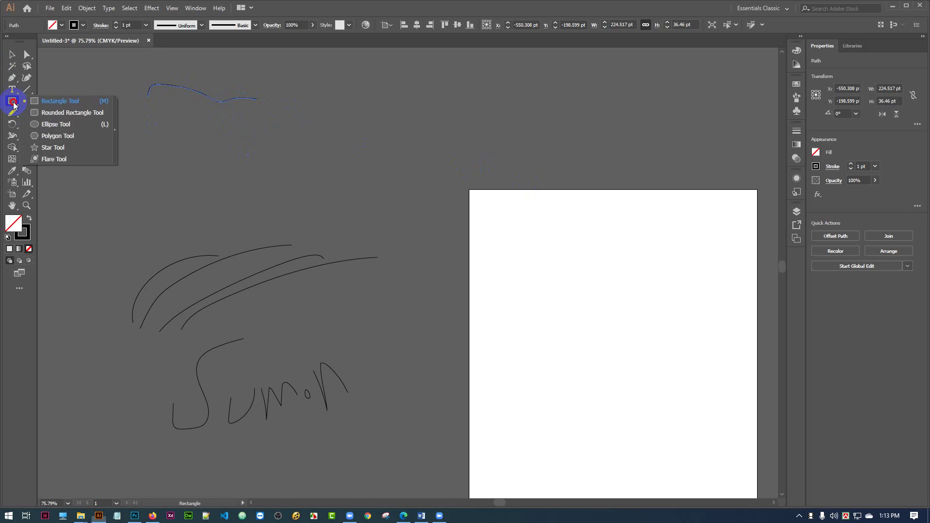
{"action": "left_click", "coordinate": [42, 125]}
{"action": "left_click_drag", "start_coordinate": [297, 124], "coordinate": [404, 193]}
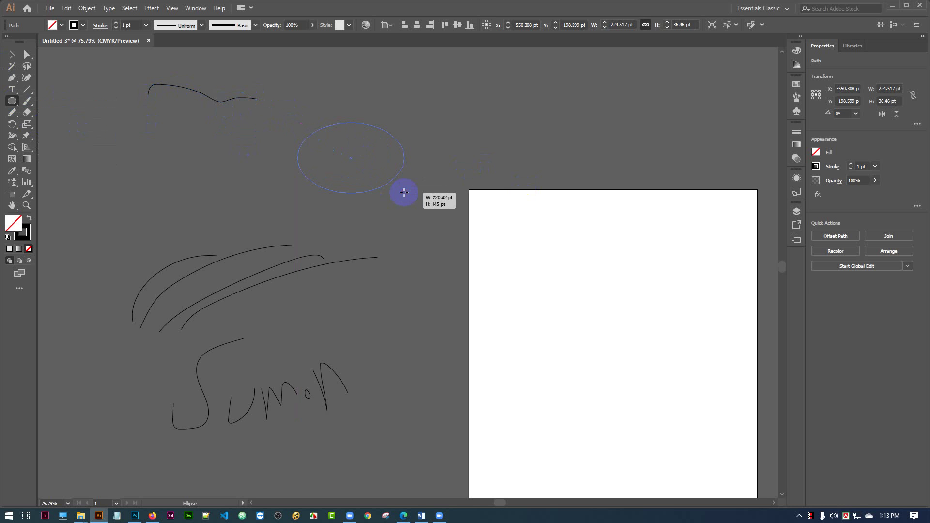
{"action": "left_click", "coordinate": [62, 25]}
{"action": "left_click", "coordinate": [18, 36]}
{"action": "key", "text": "Escape"}
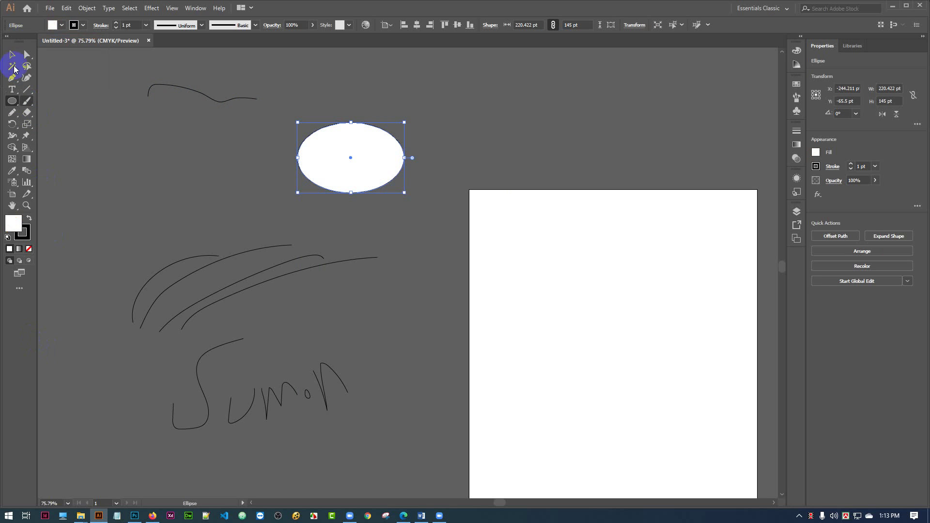
Draw three curved Pencil strokes between the ellipse's upper edge and the area above the wavy line
{"action": "left_click", "coordinate": [12, 54]}
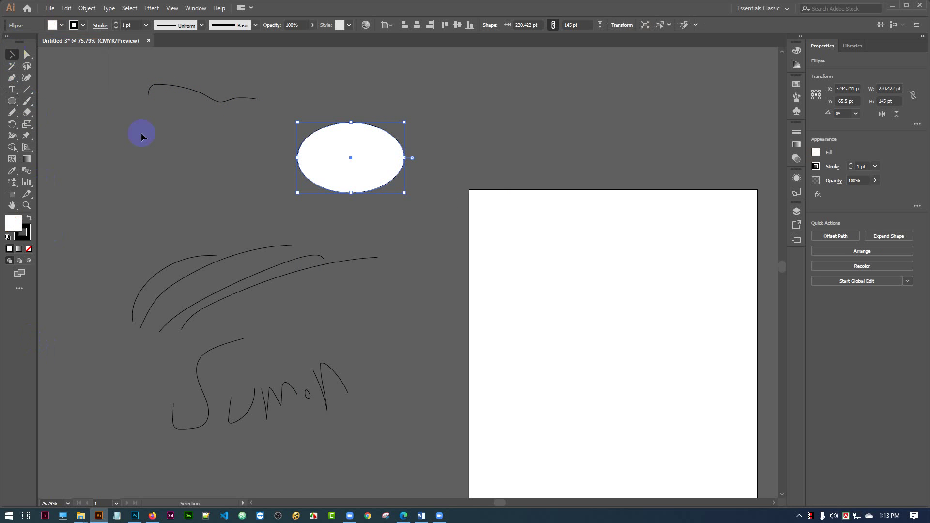
{"action": "left_click", "coordinate": [12, 113]}
{"action": "mouse_move", "coordinate": [334, 126]}
{"action": "left_mouse_down"}
{"action": "mouse_move", "coordinate": [240, 68]}
{"action": "mouse_move", "coordinate": [341, 124]}
{"action": "left_mouse_up"}
{"action": "left_click_drag", "start_coordinate": [244, 71], "coordinate": [337, 125]}
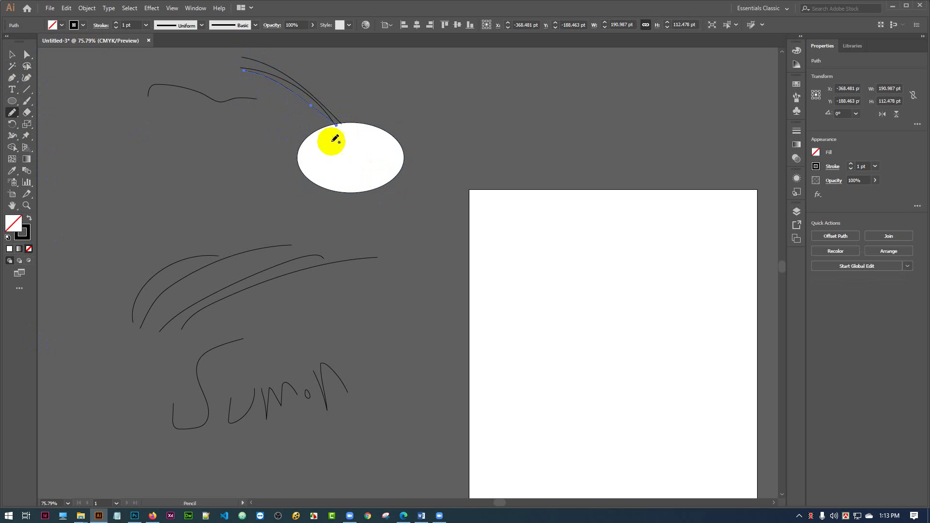
Draw more curved Pencil strokes fanning outward from the ellipse's upper edge and right side
{"action": "left_click_drag", "start_coordinate": [262, 94], "coordinate": [339, 129]}
{"action": "mouse_move", "coordinate": [223, 82]}
{"action": "left_mouse_down"}
{"action": "mouse_move", "coordinate": [333, 139]}
{"action": "mouse_move", "coordinate": [419, 93]}
{"action": "left_mouse_up"}
{"action": "left_click_drag", "start_coordinate": [347, 125], "coordinate": [466, 98]}
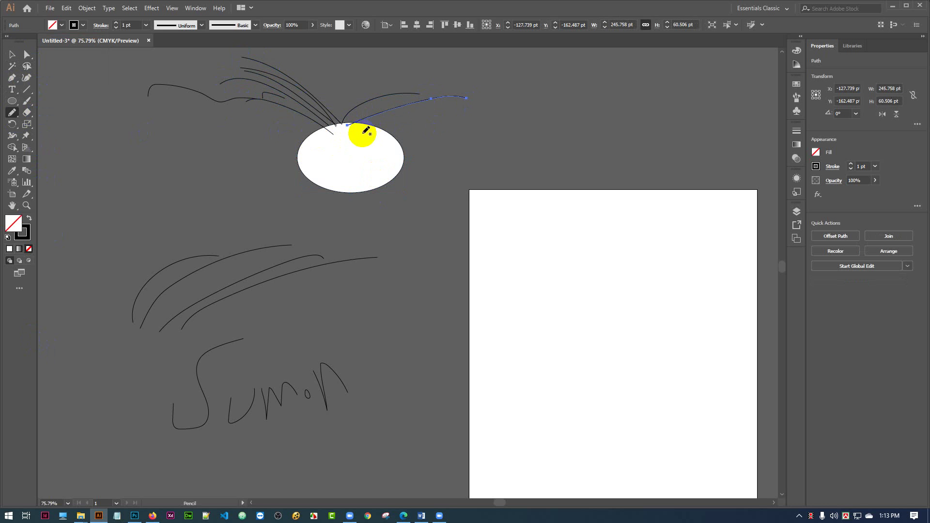
{"action": "mouse_move", "coordinate": [362, 132]}
{"action": "left_mouse_down"}
{"action": "mouse_move", "coordinate": [452, 113]}
{"action": "mouse_move", "coordinate": [433, 118]}
{"action": "left_mouse_up"}
{"action": "mouse_move", "coordinate": [384, 145]}
{"action": "left_mouse_down"}
{"action": "mouse_move", "coordinate": [494, 130]}
{"action": "mouse_move", "coordinate": [452, 158]}
{"action": "mouse_move", "coordinate": [480, 160]}
{"action": "left_mouse_up"}
{"action": "mouse_move", "coordinate": [352, 142]}
{"action": "left_mouse_down"}
{"action": "mouse_move", "coordinate": [342, 96]}
{"action": "mouse_move", "coordinate": [360, 71]}
{"action": "mouse_move", "coordinate": [401, 47]}
{"action": "left_mouse_up"}
{"action": "left_click_drag", "start_coordinate": [364, 127], "coordinate": [415, 85]}
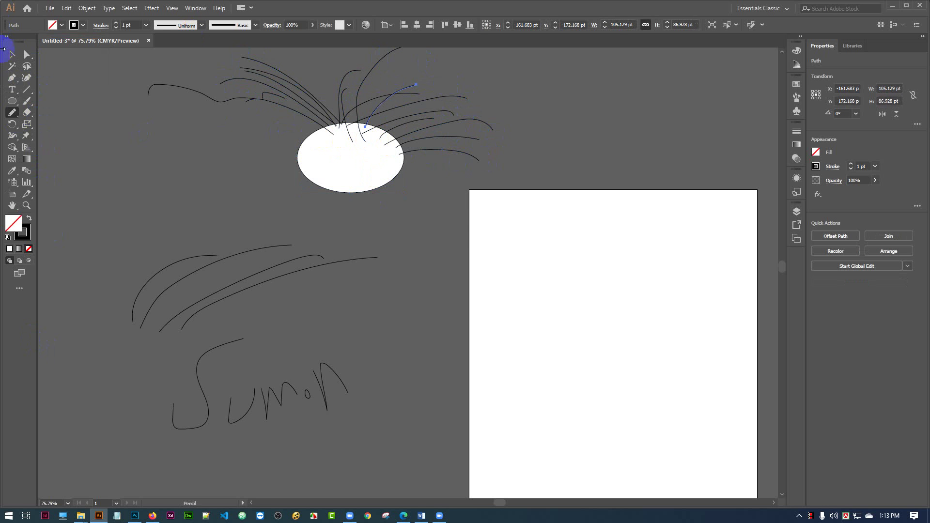
Delete the ellipse with its attached strokes, and delete the four curves with the handwriting below them
{"action": "scroll", "coordinate": [152, 100], "scroll_direction": "up", "scroll_amount": 2}
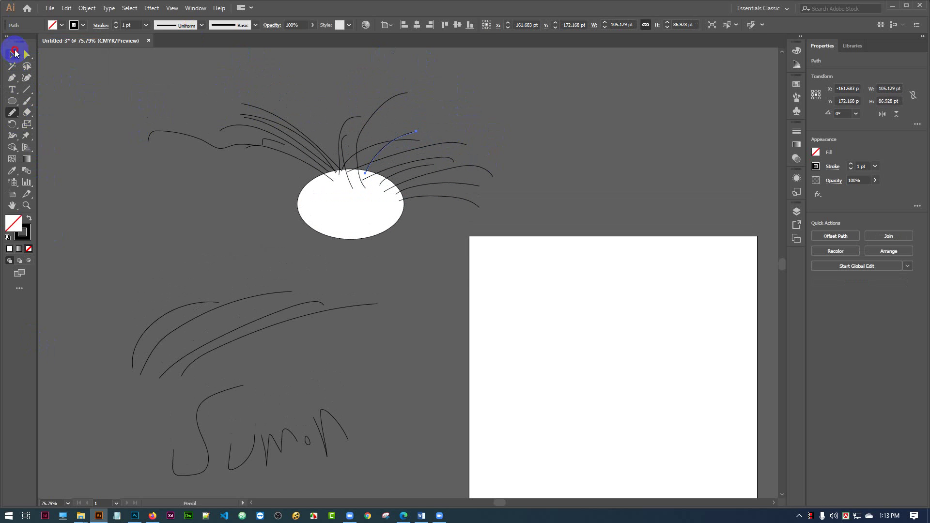
{"action": "left_click", "coordinate": [14, 53]}
{"action": "mouse_move", "coordinate": [114, 94]}
{"action": "left_mouse_down"}
{"action": "mouse_move", "coordinate": [338, 156]}
{"action": "mouse_move", "coordinate": [454, 266]}
{"action": "left_mouse_up"}
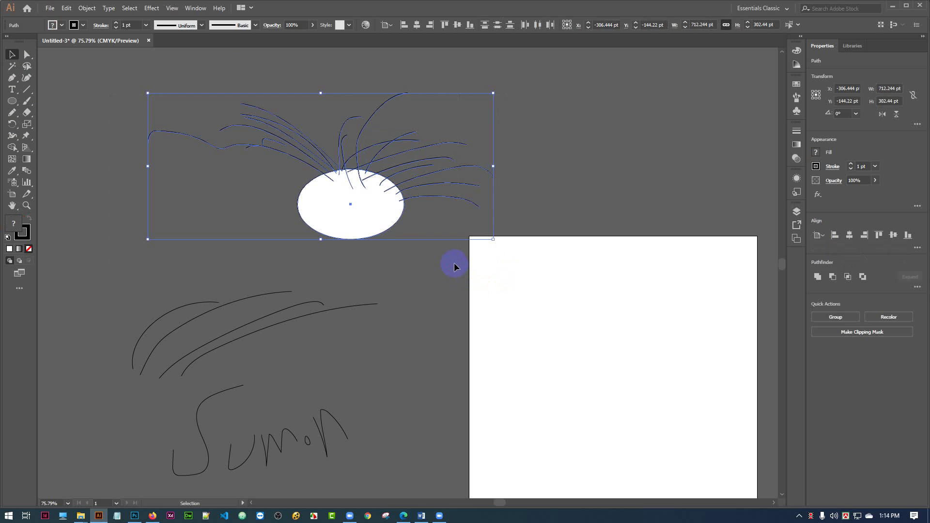
{"action": "key", "text": "Delete"}
{"action": "scroll", "coordinate": [400, 203], "scroll_direction": "down", "scroll_amount": 3}
{"action": "left_click_drag", "start_coordinate": [152, 291], "coordinate": [389, 405]}
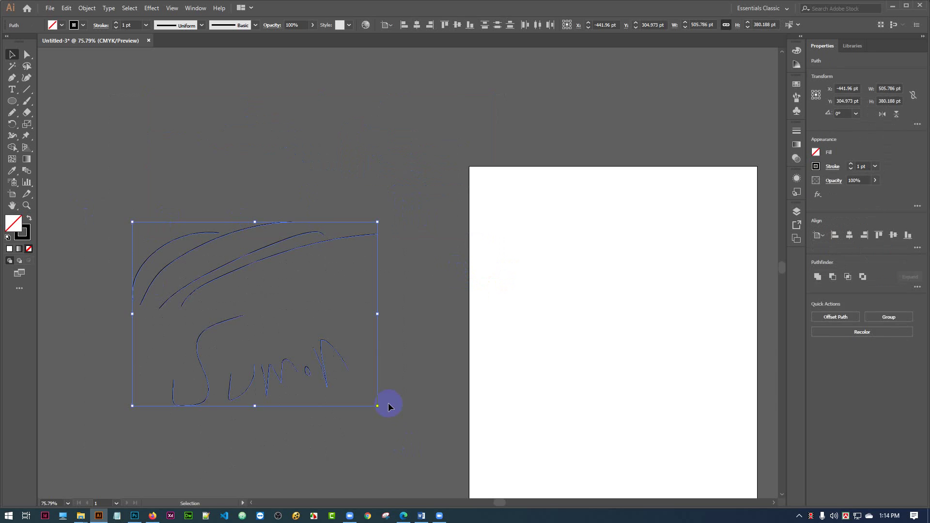
{"action": "key", "text": "Delete"}
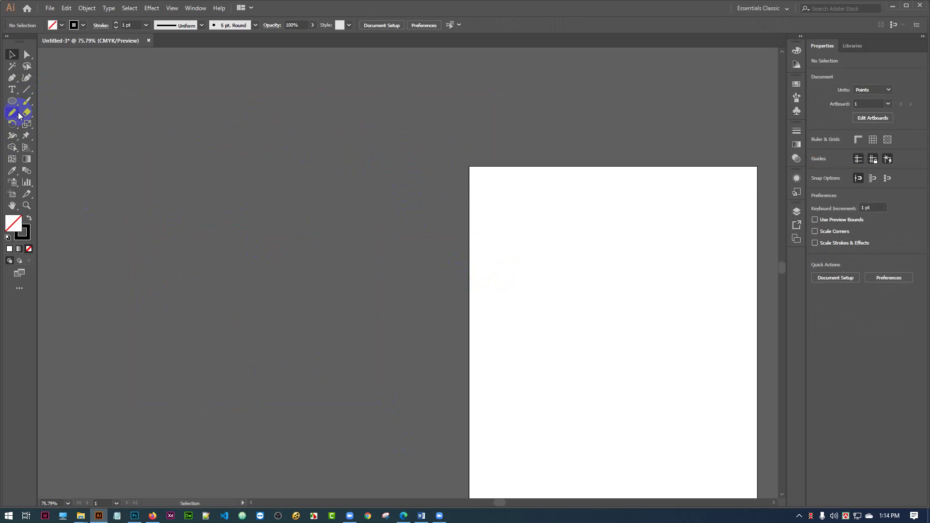
{"action": "left_click_drag", "start_coordinate": [15, 111], "coordinate": [66, 126]}
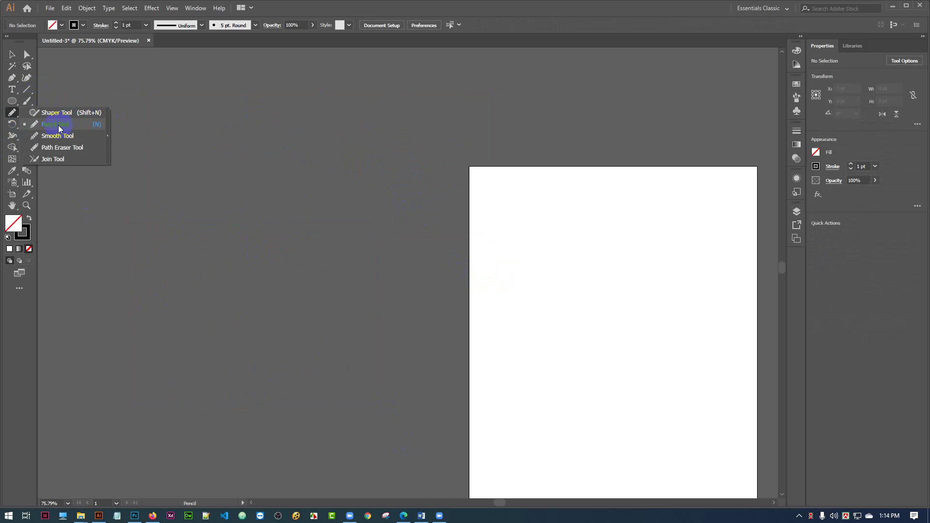
{"action": "mouse_move", "coordinate": [58, 125]}
{"action": "left_mouse_down"}
{"action": "mouse_move", "coordinate": [67, 99]}
{"action": "mouse_move", "coordinate": [31, 88]}
{"action": "mouse_move", "coordinate": [228, 266]}
{"action": "mouse_move", "coordinate": [337, 250]}
{"action": "mouse_move", "coordinate": [65, 177]}
{"action": "mouse_move", "coordinate": [73, 137]}
{"action": "mouse_move", "coordinate": [65, 147]}
{"action": "mouse_move", "coordinate": [9, 110]}
{"action": "mouse_move", "coordinate": [96, 122]}
{"action": "left_mouse_up"}
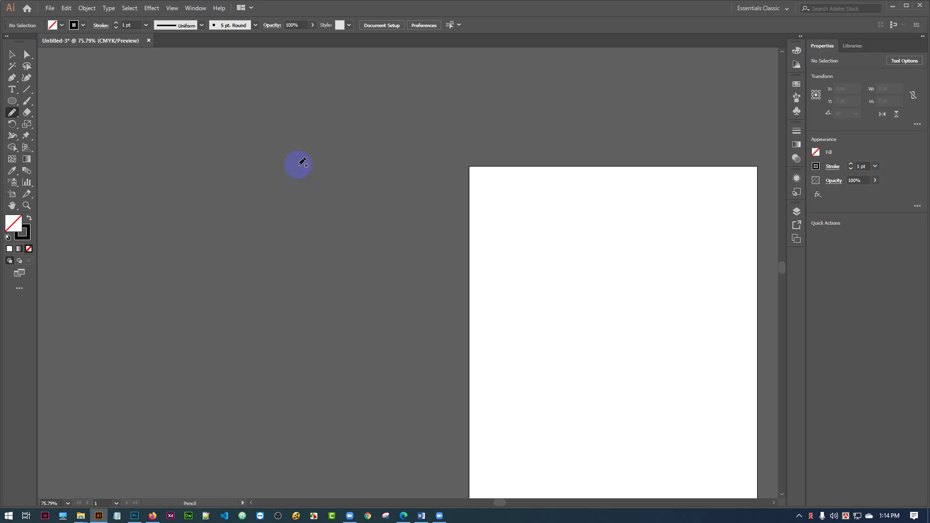
Draw a closed Pen path about 503 by 257 pt with an arched upper edge, pointed corners and a notched lower-left side
{"action": "left_click", "coordinate": [12, 78]}
{"action": "left_click", "coordinate": [49, 78]}
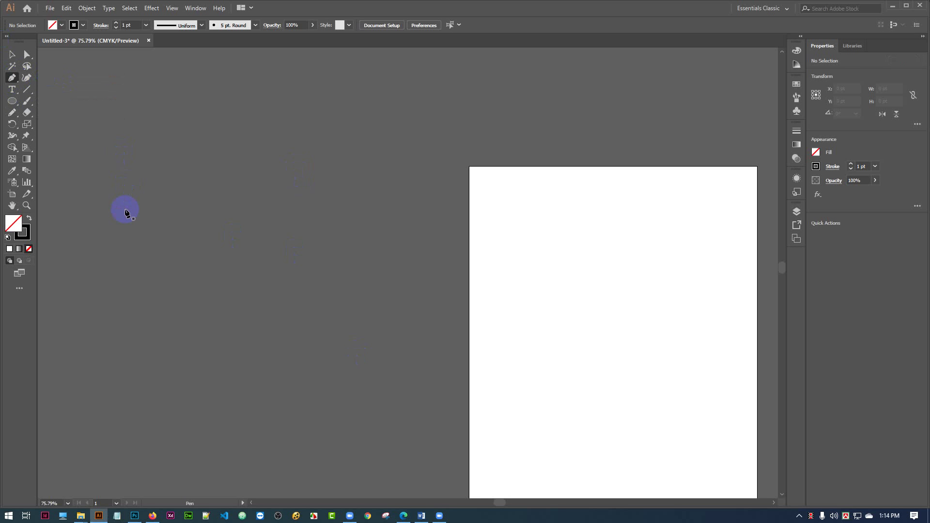
{"action": "left_click", "coordinate": [125, 209]}
{"action": "left_click_drag", "start_coordinate": [260, 142], "coordinate": [391, 137]}
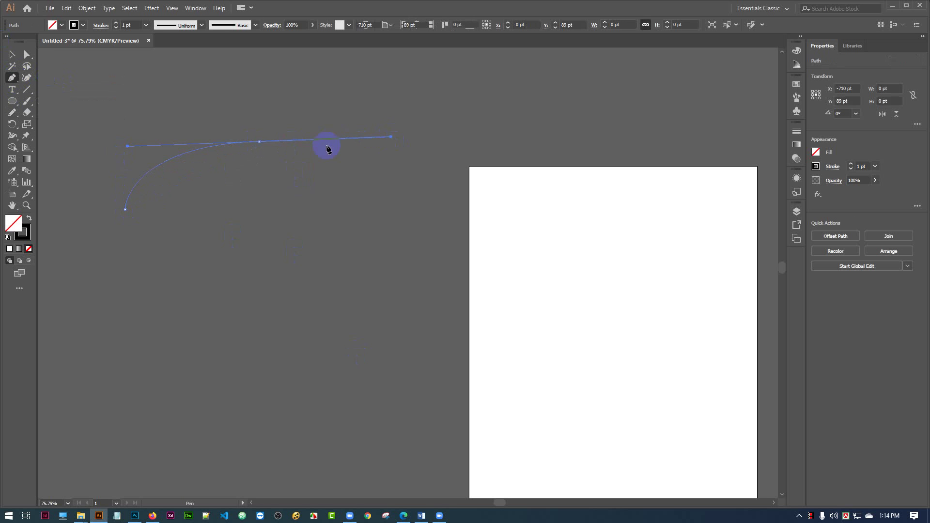
{"action": "left_click", "coordinate": [259, 143]}
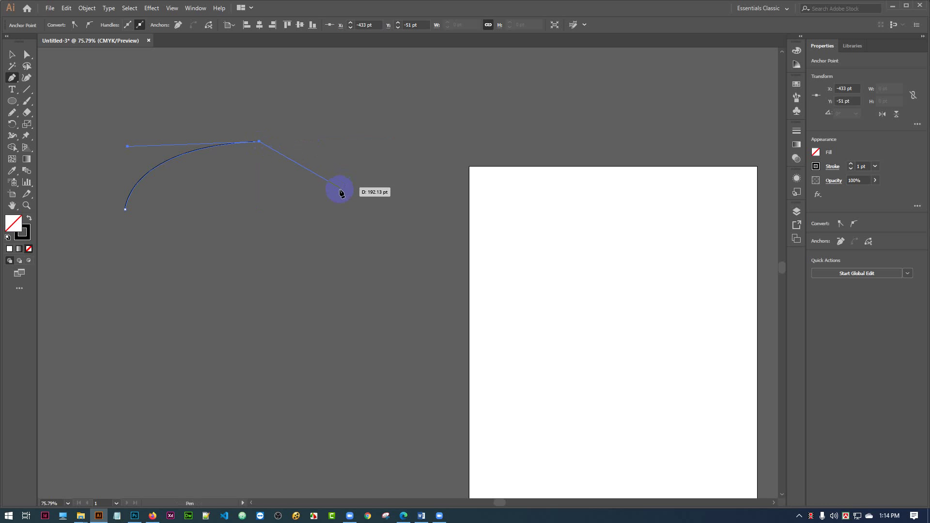
{"action": "left_click_drag", "start_coordinate": [340, 190], "coordinate": [278, 240]}
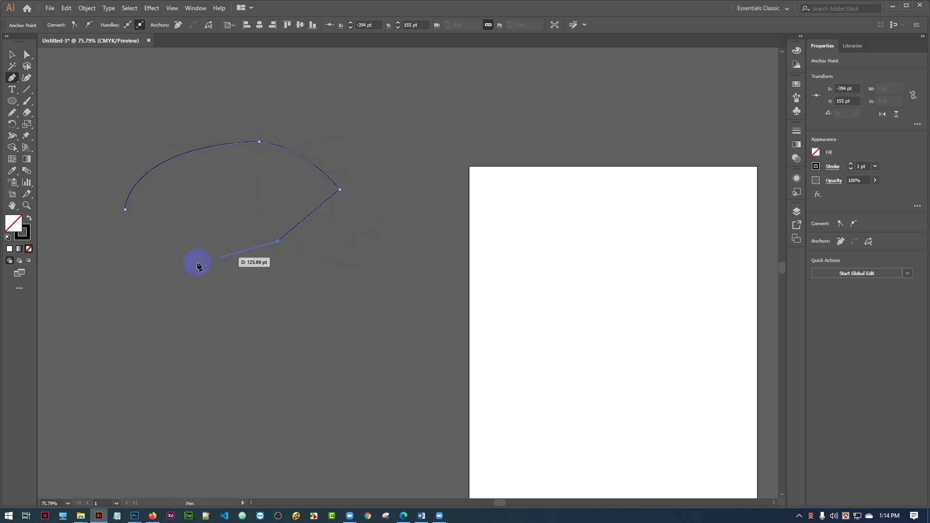
{"action": "left_click", "coordinate": [175, 265]}
{"action": "left_click_drag", "start_coordinate": [162, 232], "coordinate": [171, 193]}
{"action": "mouse_move", "coordinate": [125, 208]}
{"action": "left_mouse_down"}
{"action": "mouse_move", "coordinate": [83, 270]}
{"action": "mouse_move", "coordinate": [114, 207]}
{"action": "mouse_move", "coordinate": [125, 209]}
{"action": "left_mouse_up"}
Fill the closed Pen shape with black and remove its stroke
{"action": "left_click", "coordinate": [12, 54]}
{"action": "left_click_drag", "start_coordinate": [120, 119], "coordinate": [407, 344]}
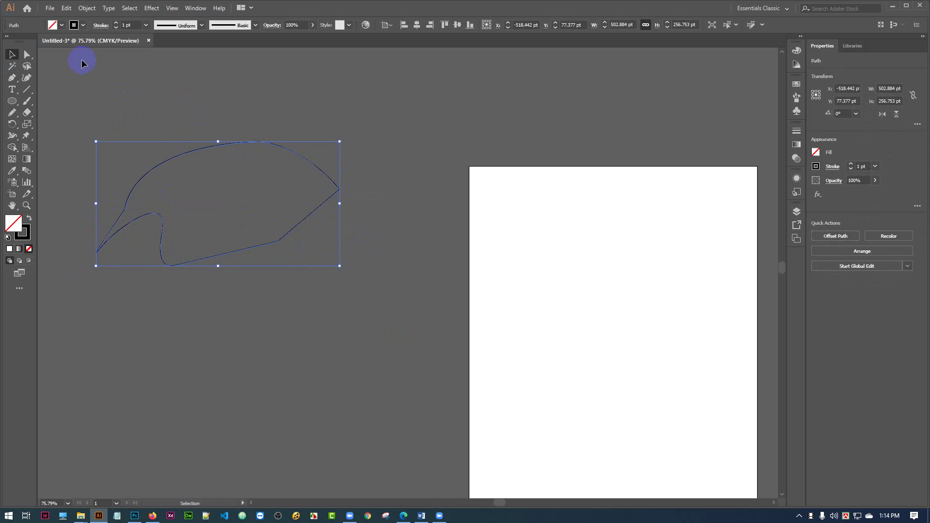
{"action": "left_click", "coordinate": [63, 25]}
{"action": "left_click", "coordinate": [27, 41]}
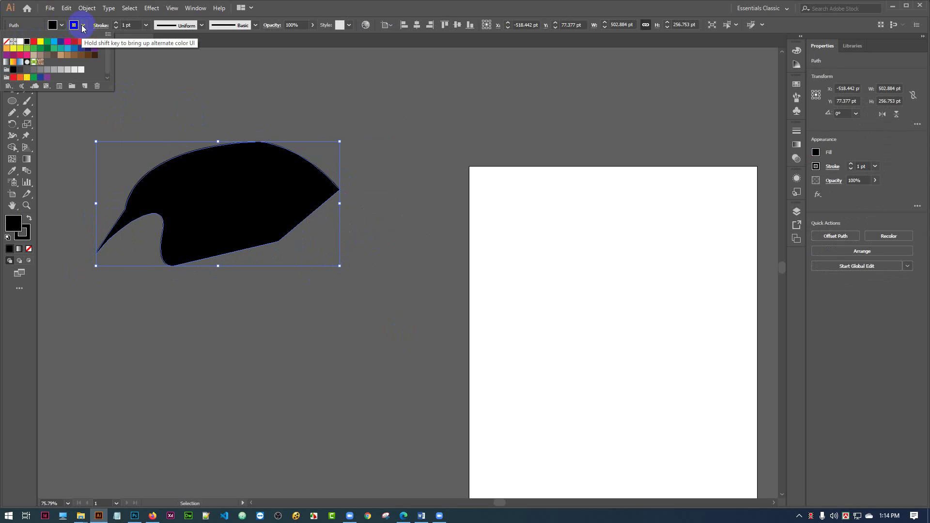
{"action": "left_click", "coordinate": [83, 25]}
{"action": "left_click", "coordinate": [6, 41]}
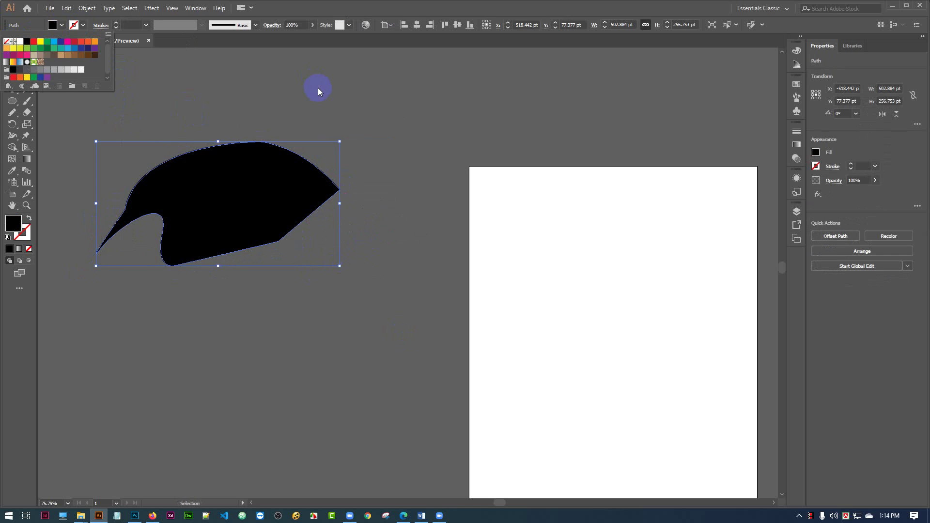
{"action": "left_click", "coordinate": [318, 88]}
Move the black shape about 37 pt left and 62 pt down, and deselect it
{"action": "left_click", "coordinate": [373, 149]}
{"action": "left_click_drag", "start_coordinate": [266, 191], "coordinate": [341, 228]}
{"action": "key", "text": "ctrl+plus"}
{"action": "key", "text": "ctrl+plus"}
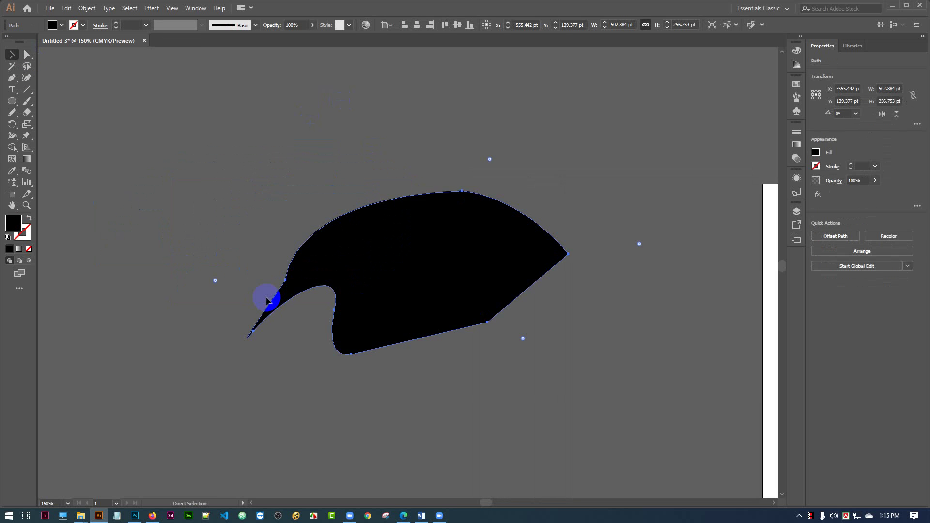
{"action": "left_click_drag", "start_coordinate": [524, 290], "coordinate": [461, 270]}
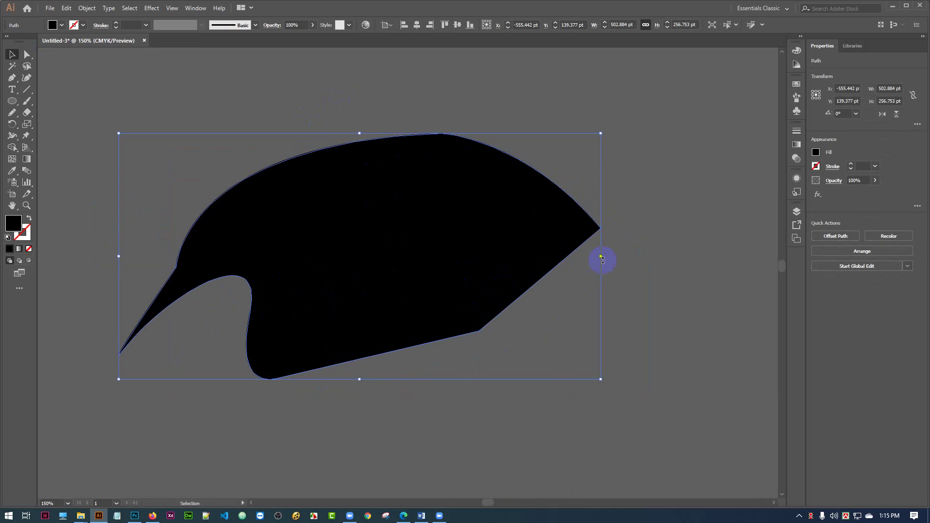
{"action": "left_click", "coordinate": [606, 231]}
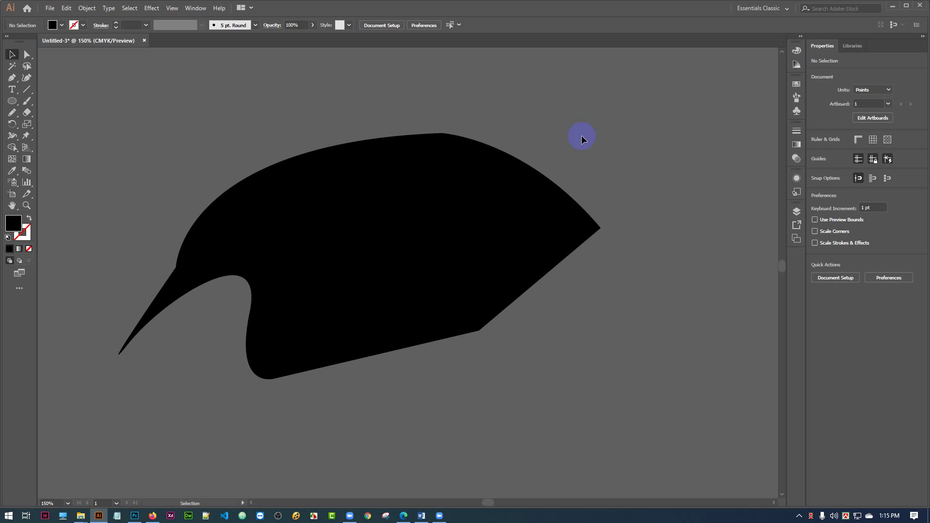
Smooth the peak of the black shape's upper edge with the Smooth tool, and deselect the shape
{"action": "left_click", "coordinate": [456, 213]}
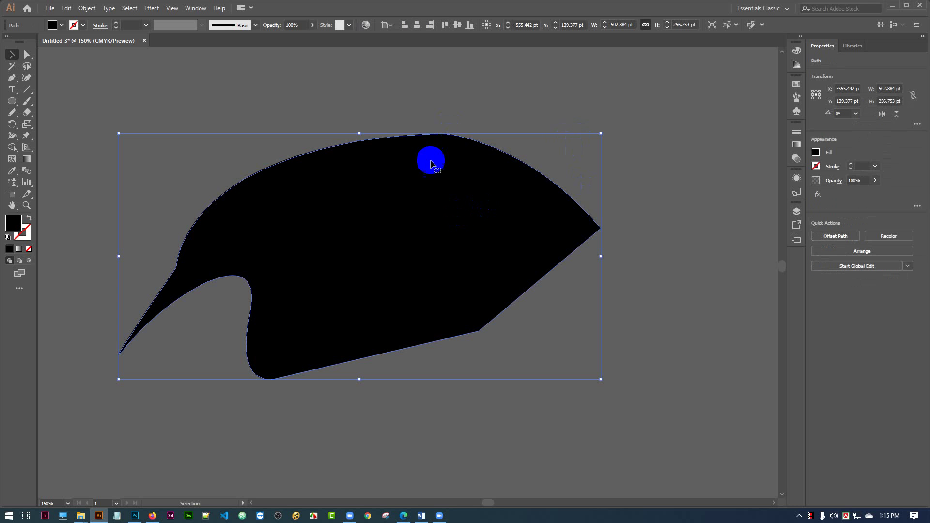
{"action": "left_click", "coordinate": [16, 115]}
{"action": "left_click", "coordinate": [54, 138]}
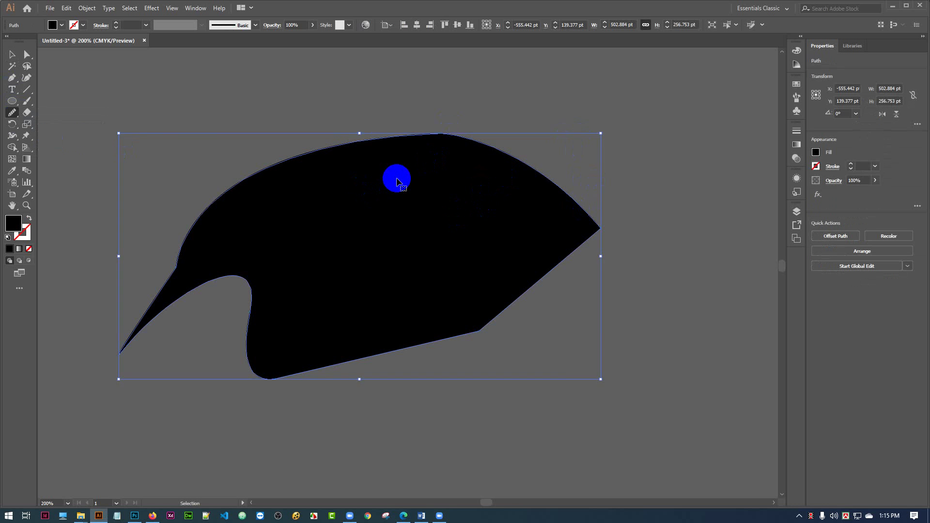
{"action": "key", "text": "ctrl+plus"}
{"action": "key", "text": "ctrl+plus"}
{"action": "key", "text": "ctrl+plus"}
{"action": "left_click_drag", "start_coordinate": [690, 118], "coordinate": [417, 277]}
{"action": "mouse_move", "coordinate": [281, 141]}
{"action": "left_mouse_down"}
{"action": "mouse_move", "coordinate": [301, 131]}
{"action": "mouse_move", "coordinate": [273, 139]}
{"action": "mouse_move", "coordinate": [300, 135]}
{"action": "mouse_move", "coordinate": [268, 129]}
{"action": "mouse_move", "coordinate": [291, 128]}
{"action": "mouse_move", "coordinate": [345, 154]}
{"action": "mouse_move", "coordinate": [285, 134]}
{"action": "mouse_move", "coordinate": [485, 153]}
{"action": "mouse_move", "coordinate": [189, 141]}
{"action": "mouse_move", "coordinate": [313, 124]}
{"action": "mouse_move", "coordinate": [369, 158]}
{"action": "mouse_move", "coordinate": [256, 139]}
{"action": "mouse_move", "coordinate": [360, 138]}
{"action": "mouse_move", "coordinate": [208, 135]}
{"action": "mouse_move", "coordinate": [407, 152]}
{"action": "mouse_move", "coordinate": [252, 136]}
{"action": "mouse_move", "coordinate": [290, 137]}
{"action": "mouse_move", "coordinate": [436, 166]}
{"action": "left_mouse_up"}
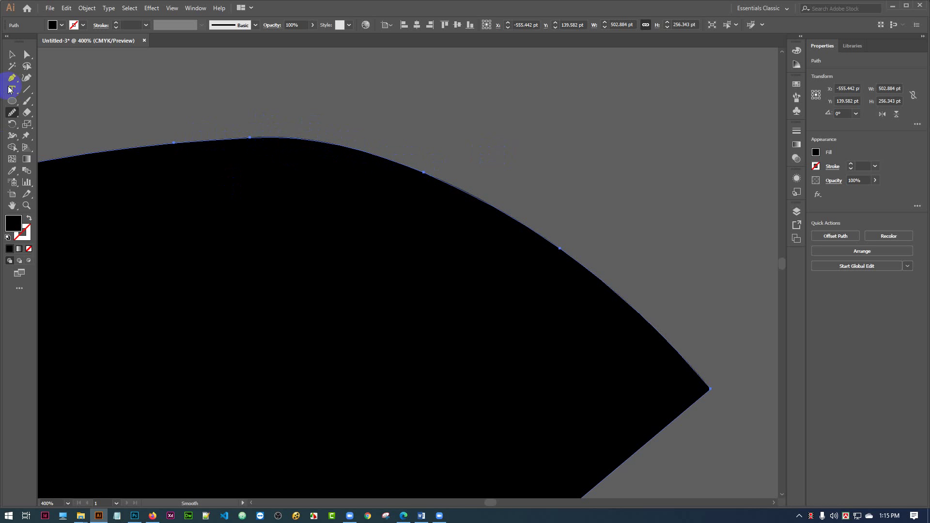
{"action": "left_click", "coordinate": [12, 54]}
{"action": "left_click", "coordinate": [257, 142]}
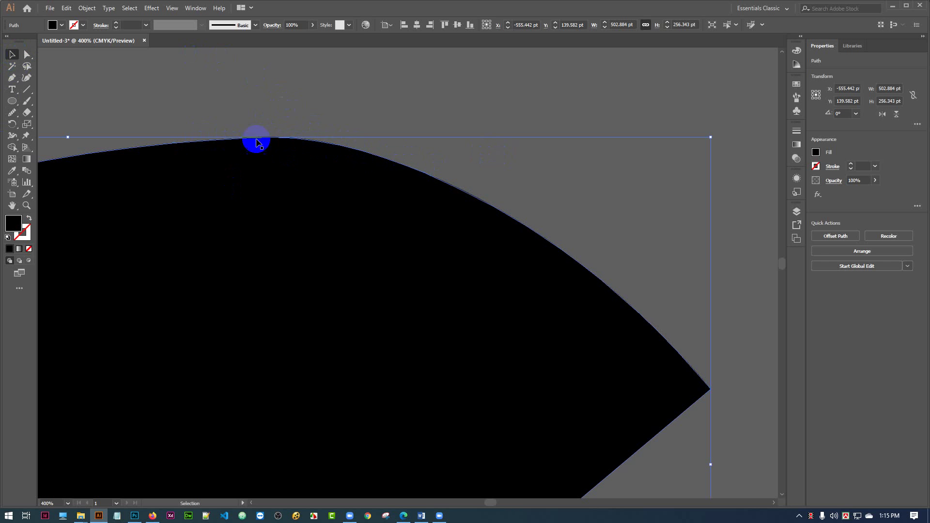
{"action": "left_click", "coordinate": [344, 146]}
{"action": "left_click", "coordinate": [578, 112]}
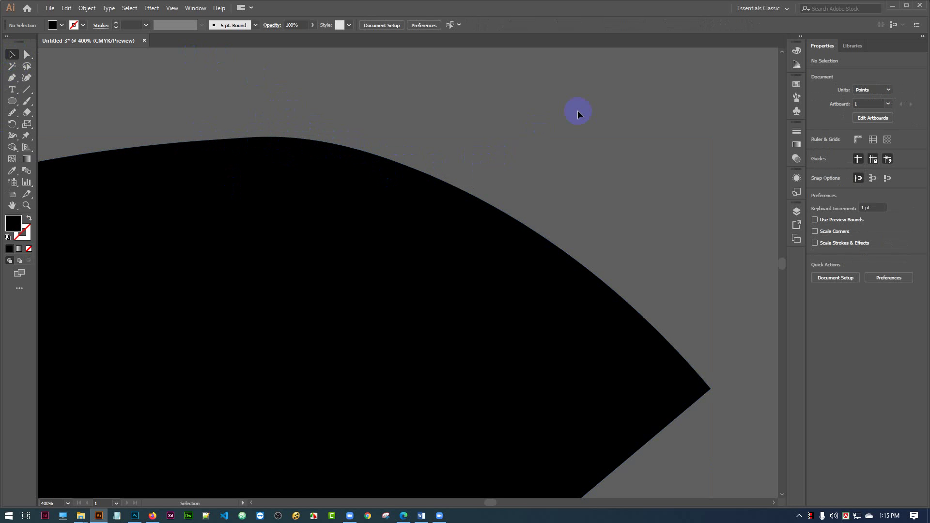
Round the black shape's sharp right-hand corner with several Smooth tool strokes
{"action": "left_click_drag", "start_coordinate": [602, 347], "coordinate": [405, 247]}
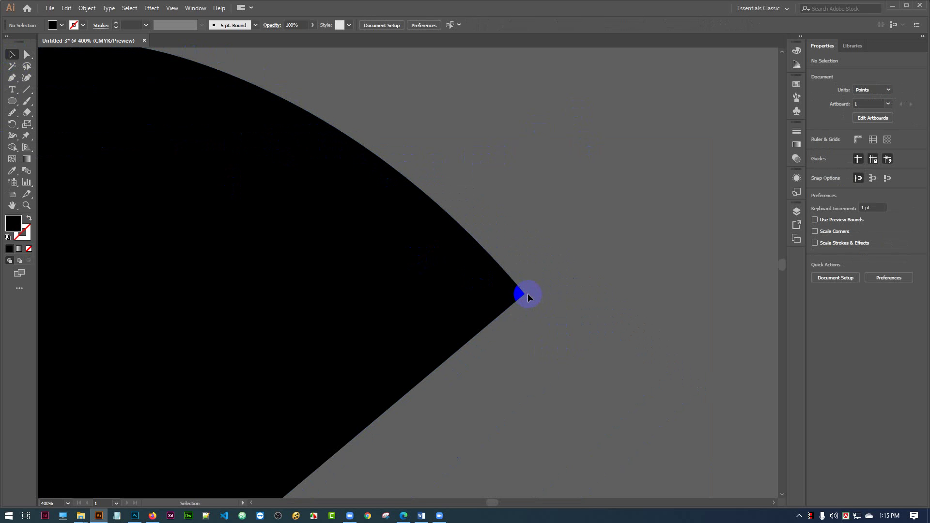
{"action": "left_click", "coordinate": [477, 322]}
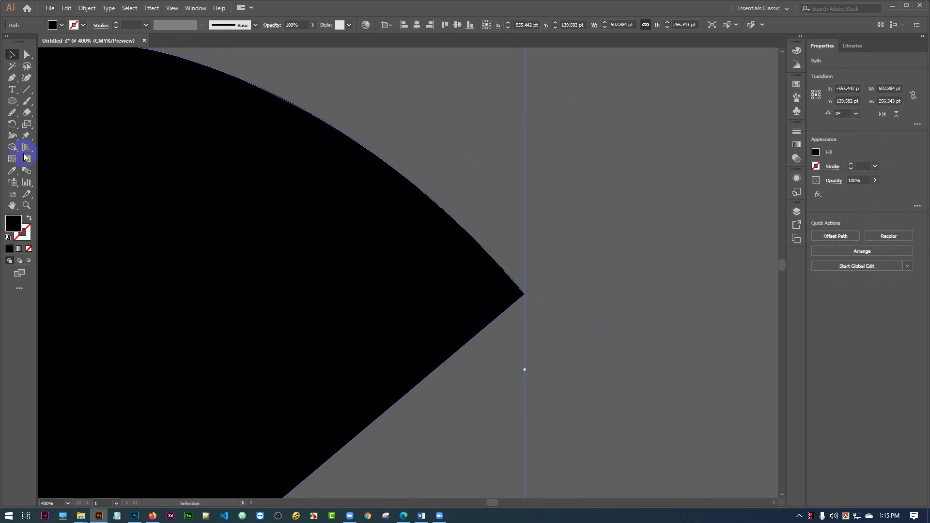
{"action": "left_click", "coordinate": [13, 113]}
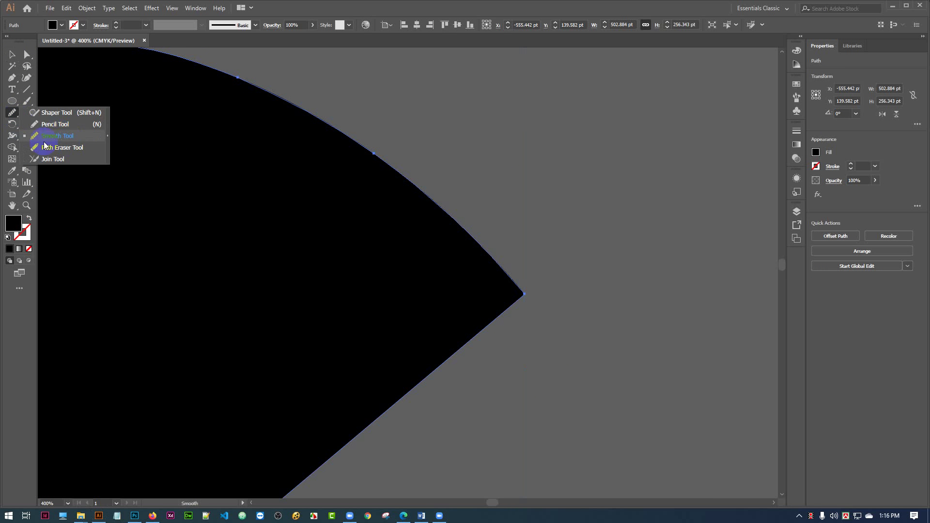
{"action": "left_click", "coordinate": [44, 139]}
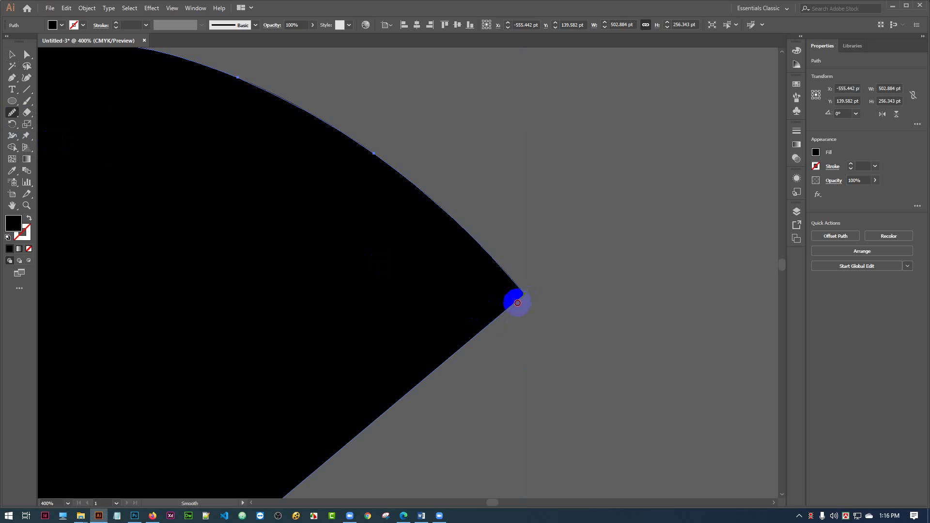
{"action": "mouse_move", "coordinate": [517, 303]}
{"action": "left_mouse_down"}
{"action": "mouse_move", "coordinate": [492, 333]}
{"action": "mouse_move", "coordinate": [520, 304]}
{"action": "mouse_move", "coordinate": [499, 335]}
{"action": "mouse_move", "coordinate": [508, 308]}
{"action": "mouse_move", "coordinate": [489, 254]}
{"action": "mouse_move", "coordinate": [522, 291]}
{"action": "mouse_move", "coordinate": [517, 316]}
{"action": "mouse_move", "coordinate": [526, 297]}
{"action": "mouse_move", "coordinate": [523, 287]}
{"action": "mouse_move", "coordinate": [503, 317]}
{"action": "mouse_move", "coordinate": [523, 316]}
{"action": "mouse_move", "coordinate": [525, 295]}
{"action": "left_mouse_up"}
{"action": "mouse_move", "coordinate": [521, 295]}
{"action": "left_mouse_down"}
{"action": "mouse_move", "coordinate": [513, 311]}
{"action": "mouse_move", "coordinate": [515, 293]}
{"action": "left_mouse_up"}
{"action": "mouse_move", "coordinate": [529, 332]}
{"action": "left_mouse_down"}
{"action": "mouse_move", "coordinate": [523, 292]}
{"action": "mouse_move", "coordinate": [517, 310]}
{"action": "left_mouse_up"}
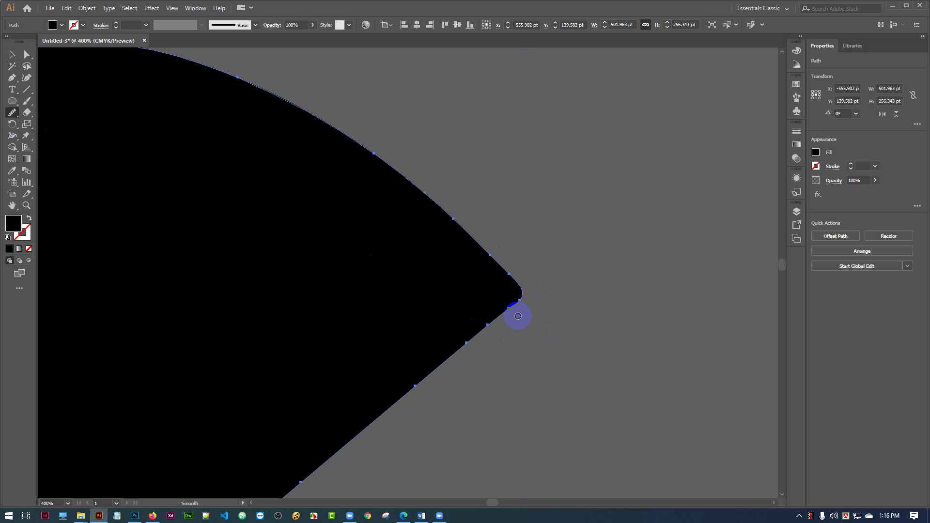
{"action": "left_click", "coordinate": [12, 54]}
{"action": "left_click", "coordinate": [522, 315]}
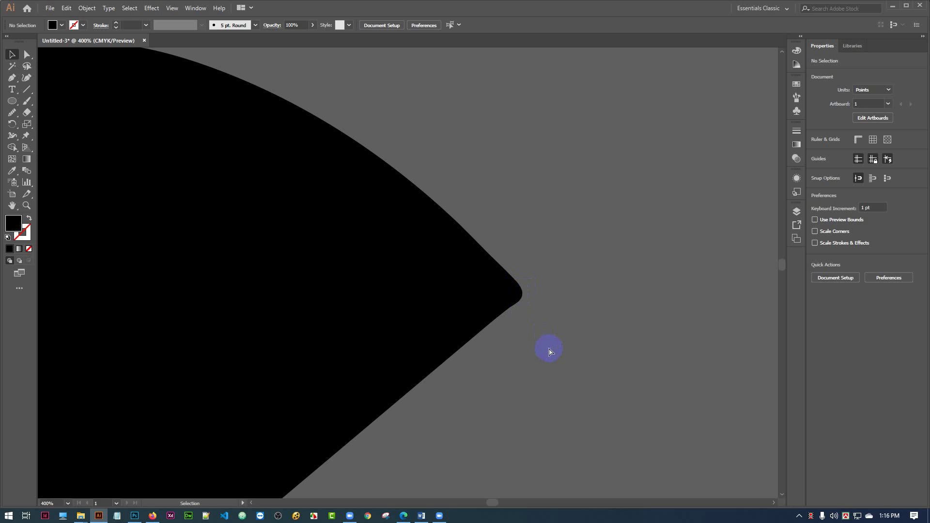
Delete the smoothed black shape
{"action": "key", "text": "ctrl+minus"}
{"action": "key", "text": "ctrl+minus"}
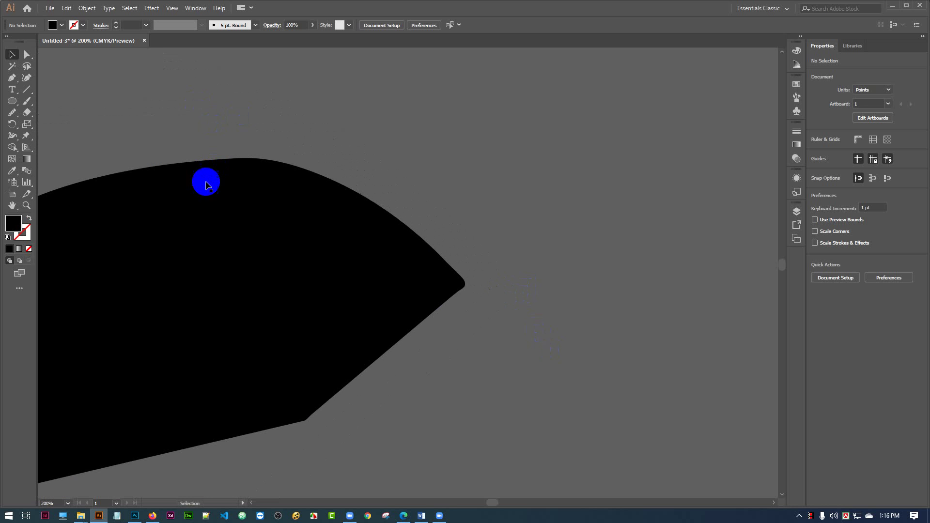
{"action": "left_click", "coordinate": [206, 182]}
{"action": "key", "text": "Delete"}
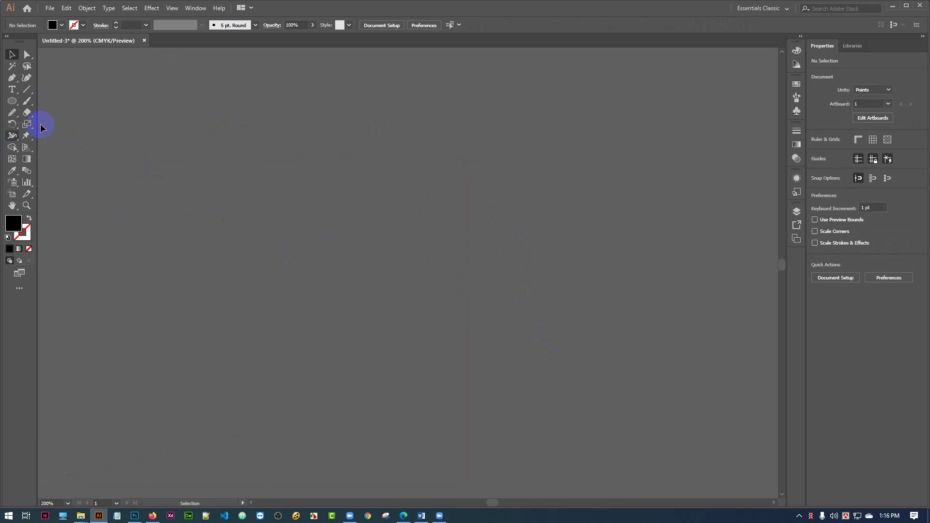
{"action": "left_click", "coordinate": [14, 114]}
{"action": "mouse_move", "coordinate": [15, 116]}
{"action": "left_mouse_down"}
{"action": "mouse_move", "coordinate": [134, 160]}
{"action": "mouse_move", "coordinate": [70, 161]}
{"action": "mouse_move", "coordinate": [94, 147]}
{"action": "mouse_move", "coordinate": [13, 114]}
{"action": "left_mouse_up"}
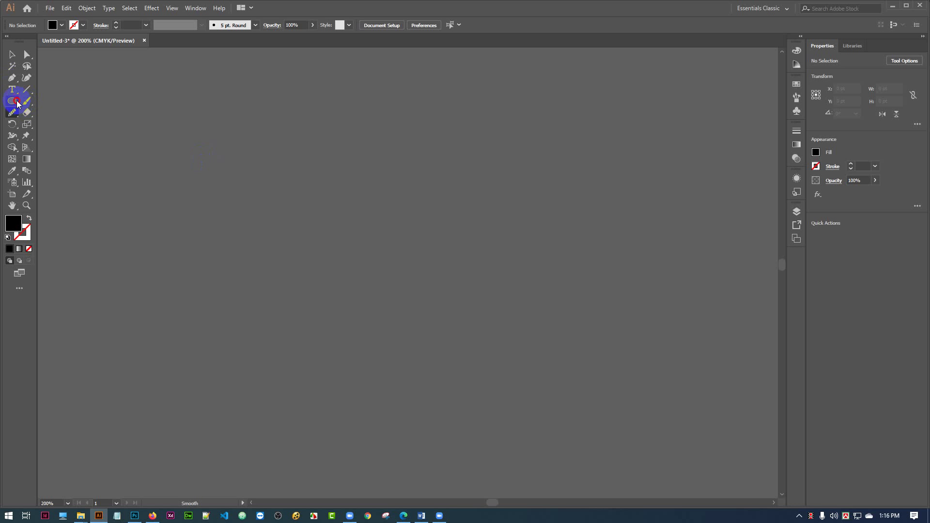
Draw a black rounded rectangle about 282 by 170 pt and move it about 38 pt left and 6 pt down
{"action": "left_click_drag", "start_coordinate": [16, 102], "coordinate": [36, 112]}
{"action": "left_click_drag", "start_coordinate": [254, 149], "coordinate": [614, 363]}
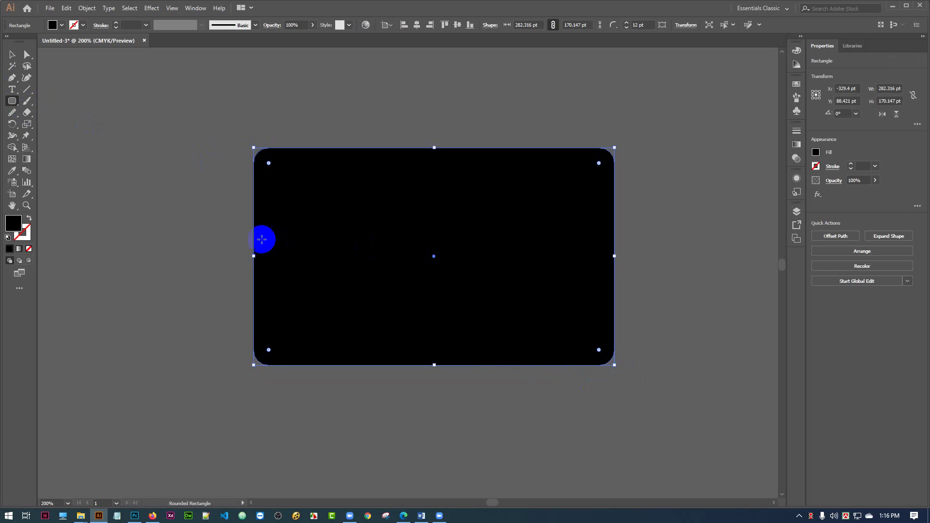
{"action": "left_click", "coordinate": [12, 54]}
{"action": "left_click", "coordinate": [110, 177]}
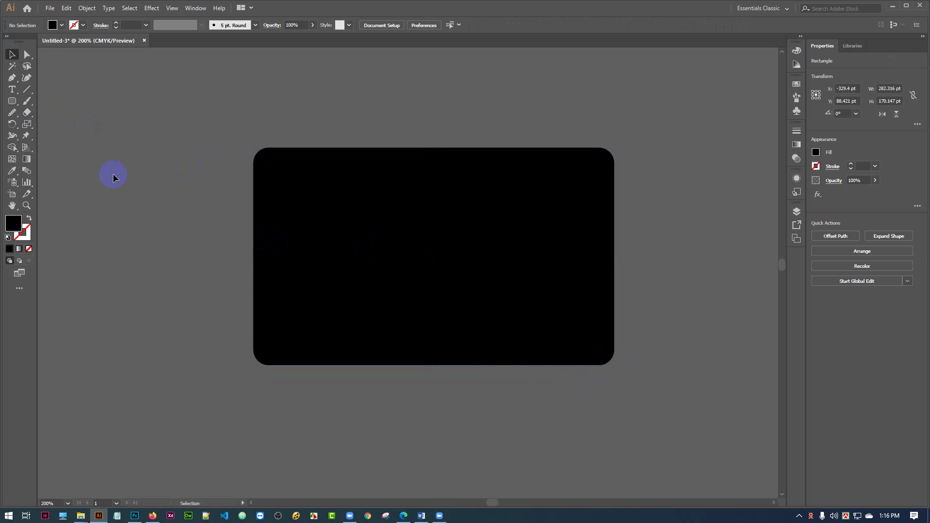
{"action": "left_click_drag", "start_coordinate": [389, 218], "coordinate": [339, 224]}
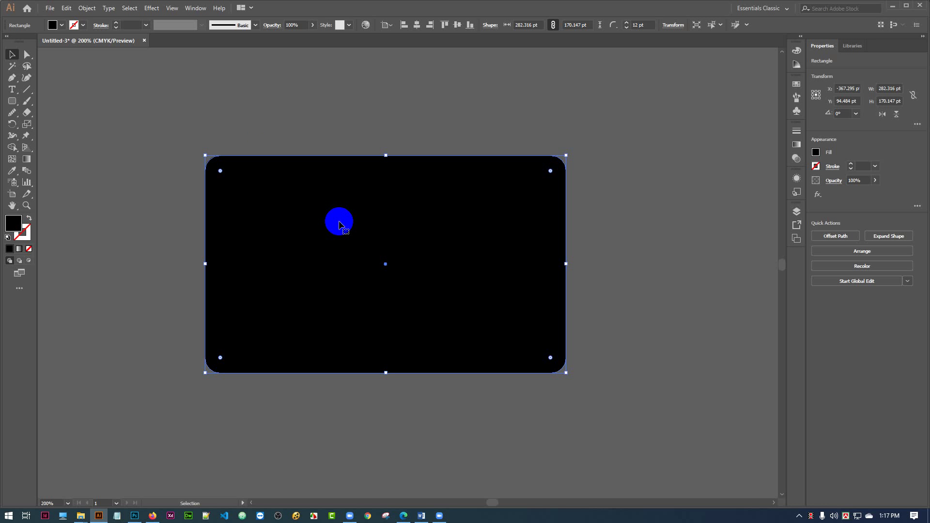
Erase the upper-left rounded corner of the black rectangle with the Path Eraser tool
{"action": "left_click", "coordinate": [333, 201], "text": "shift"}
{"action": "left_click", "coordinate": [335, 201]}
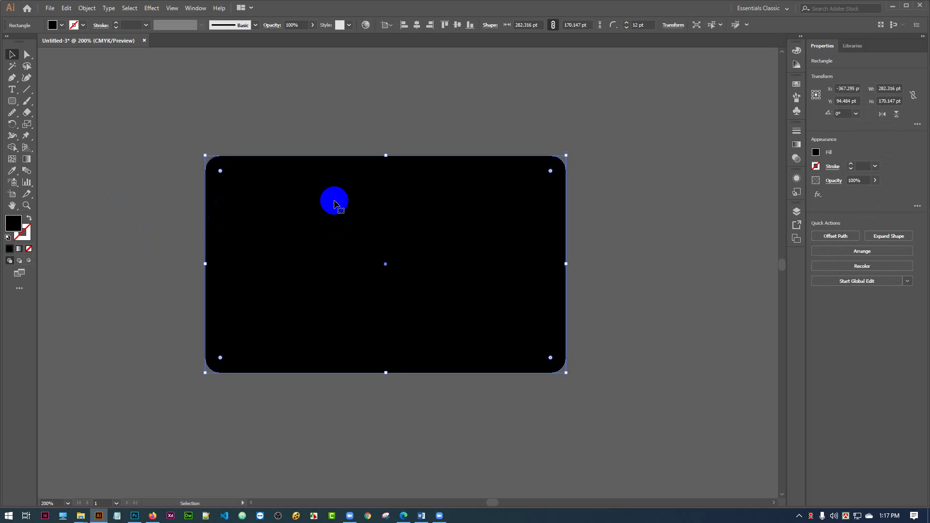
{"action": "mouse_move", "coordinate": [12, 113]}
{"action": "left_mouse_down"}
{"action": "mouse_move", "coordinate": [79, 152]}
{"action": "mouse_move", "coordinate": [47, 148]}
{"action": "left_mouse_up"}
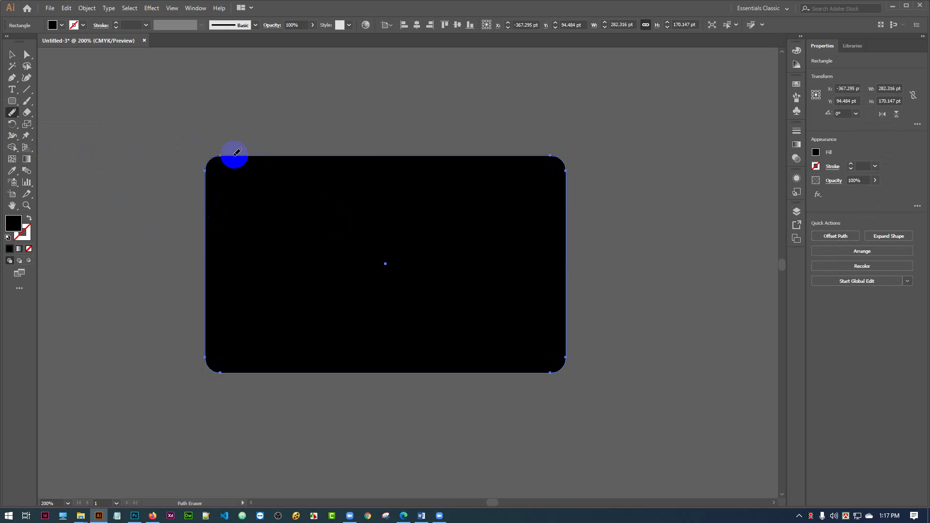
{"action": "mouse_move", "coordinate": [237, 156]}
{"action": "left_mouse_down"}
{"action": "mouse_move", "coordinate": [220, 155]}
{"action": "mouse_move", "coordinate": [222, 213]}
{"action": "mouse_move", "coordinate": [219, 164]}
{"action": "mouse_move", "coordinate": [237, 168]}
{"action": "mouse_move", "coordinate": [210, 177]}
{"action": "mouse_move", "coordinate": [223, 160]}
{"action": "mouse_move", "coordinate": [204, 176]}
{"action": "mouse_move", "coordinate": [219, 176]}
{"action": "left_mouse_up"}
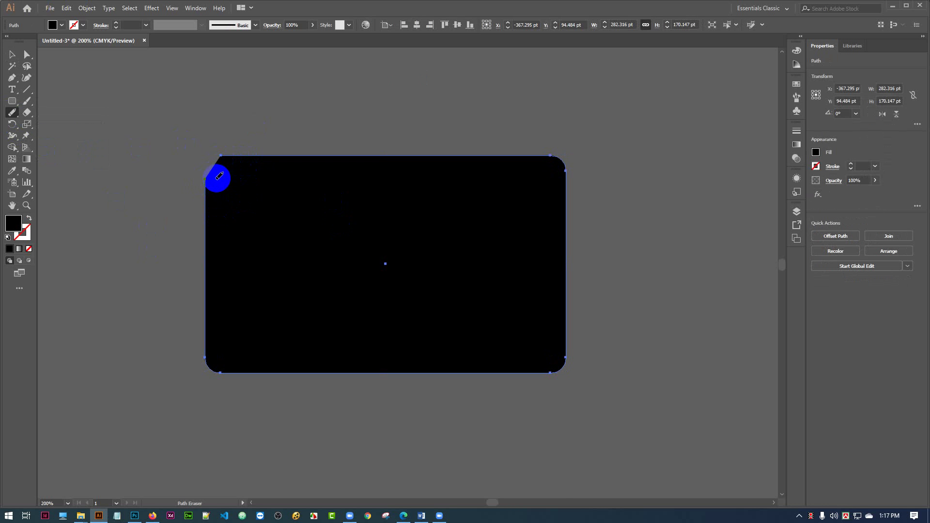
Draw a second rounded rectangle about 230 by 113 pt above the first one and set its fill to None
{"action": "scroll", "coordinate": [218, 180], "scroll_direction": "up", "scroll_amount": 6}
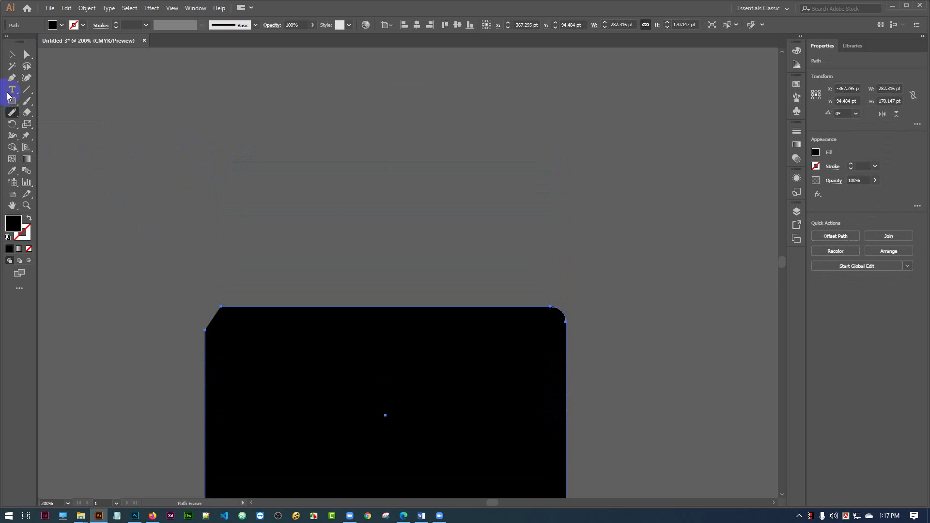
{"action": "left_click", "coordinate": [12, 101]}
{"action": "mouse_move", "coordinate": [184, 98]}
{"action": "left_mouse_down"}
{"action": "mouse_move", "coordinate": [441, 214]}
{"action": "mouse_move", "coordinate": [477, 241]}
{"action": "left_mouse_up"}
{"action": "left_click", "coordinate": [20, 22]}
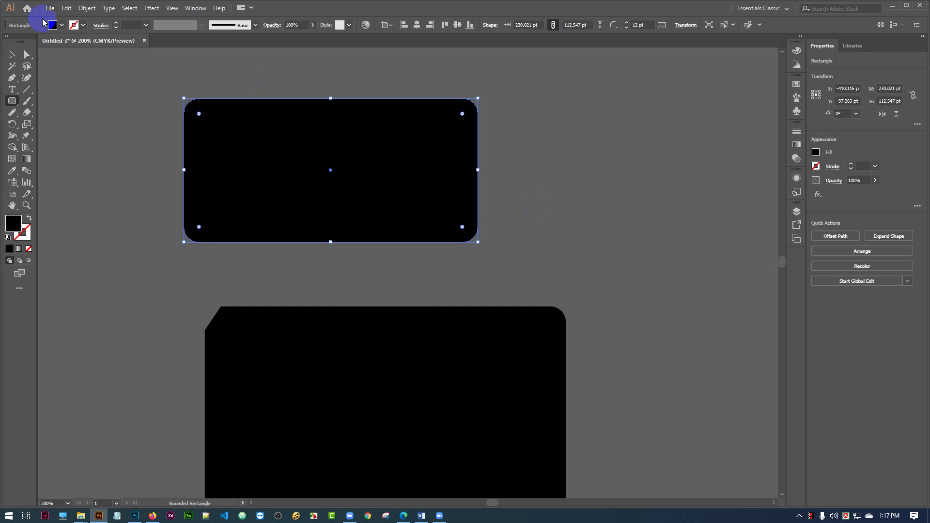
{"action": "left_click", "coordinate": [61, 25]}
{"action": "left_click", "coordinate": [7, 44]}
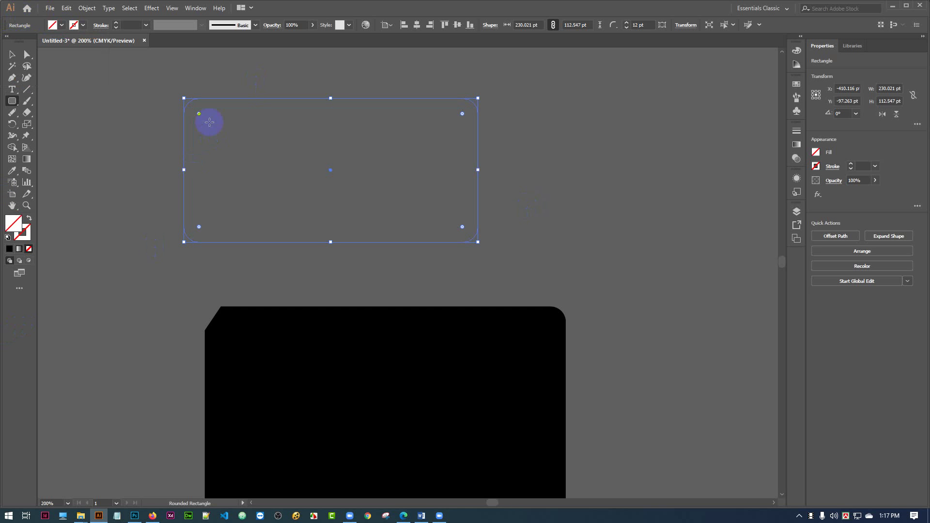
Reselect the unfilled rectangle and erase its upper corners, left side and parts of its upper and lower edges with the Path Eraser
{"action": "left_click", "coordinate": [12, 54]}
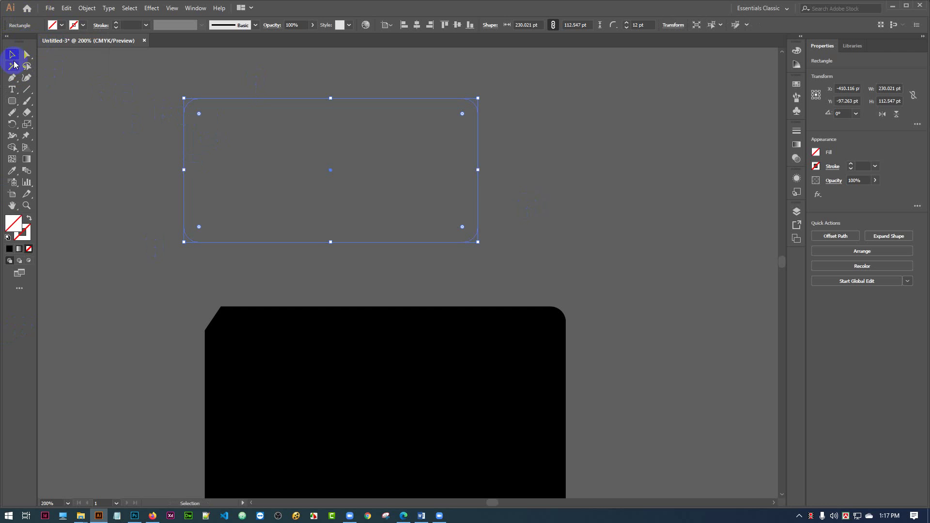
{"action": "left_click", "coordinate": [106, 106]}
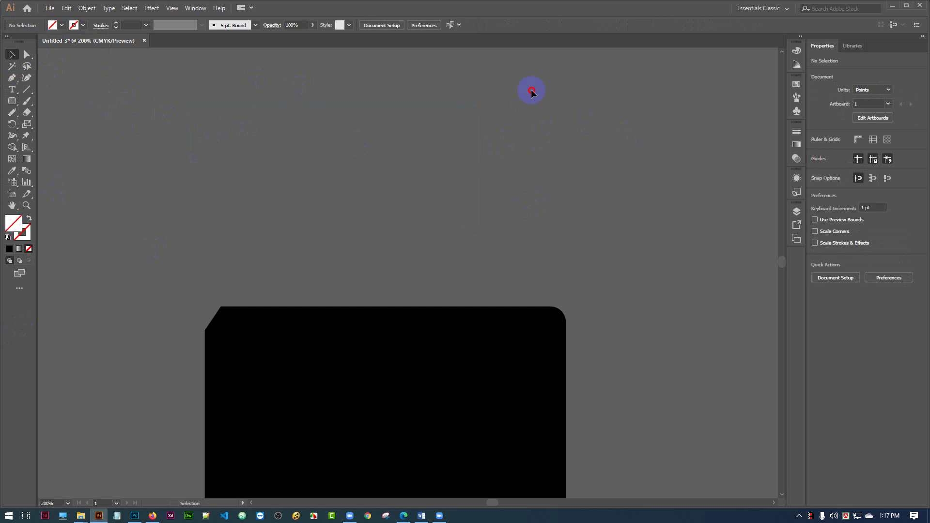
{"action": "left_click_drag", "start_coordinate": [238, 178], "coordinate": [203, 205]}
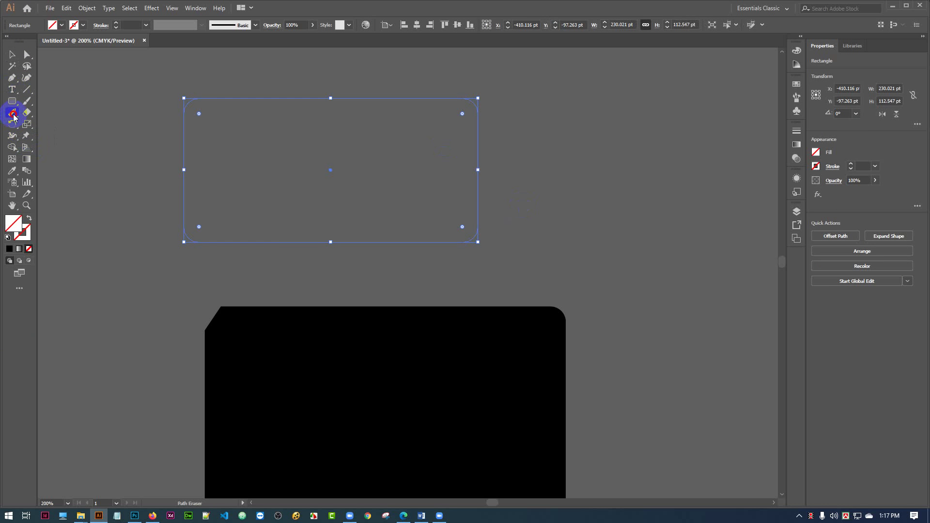
{"action": "left_click", "coordinate": [12, 112]}
{"action": "left_click", "coordinate": [55, 147]}
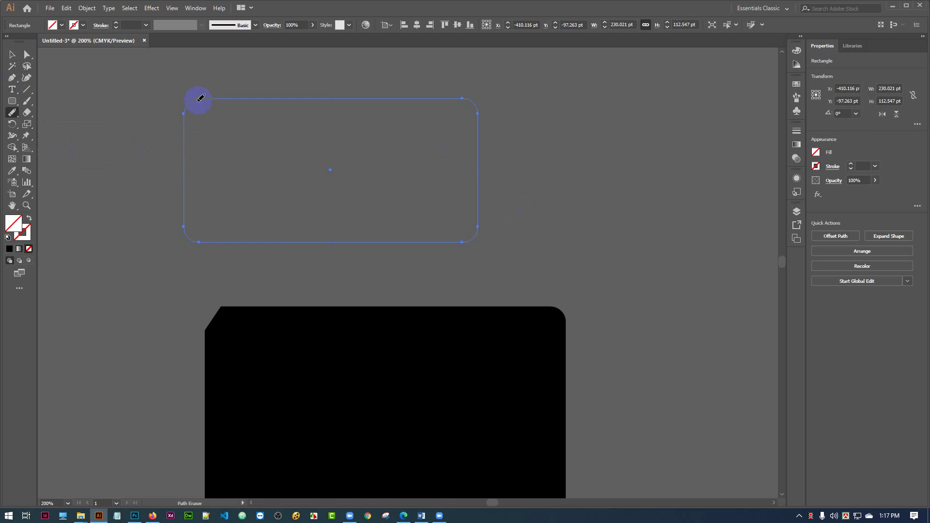
{"action": "left_click_drag", "start_coordinate": [198, 98], "coordinate": [209, 137]}
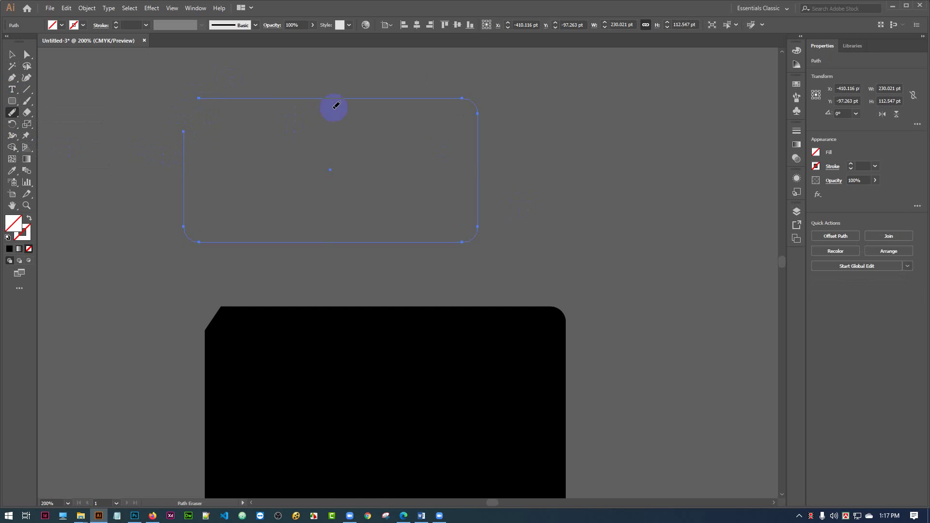
{"action": "left_click_drag", "start_coordinate": [333, 95], "coordinate": [327, 121]}
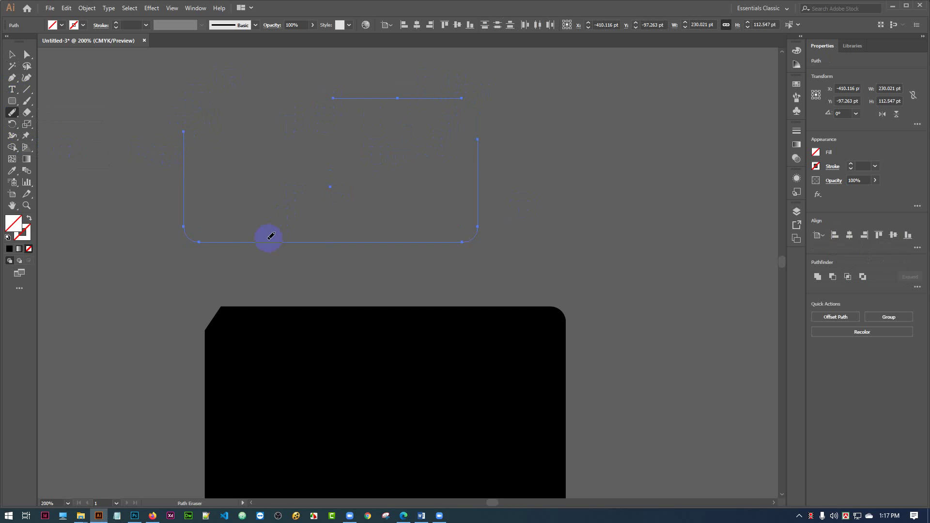
{"action": "mouse_move", "coordinate": [208, 233]}
{"action": "left_mouse_down"}
{"action": "mouse_move", "coordinate": [504, 243]}
{"action": "mouse_move", "coordinate": [465, 243]}
{"action": "mouse_move", "coordinate": [443, 227]}
{"action": "mouse_move", "coordinate": [458, 147]}
{"action": "mouse_move", "coordinate": [496, 101]}
{"action": "left_mouse_up"}
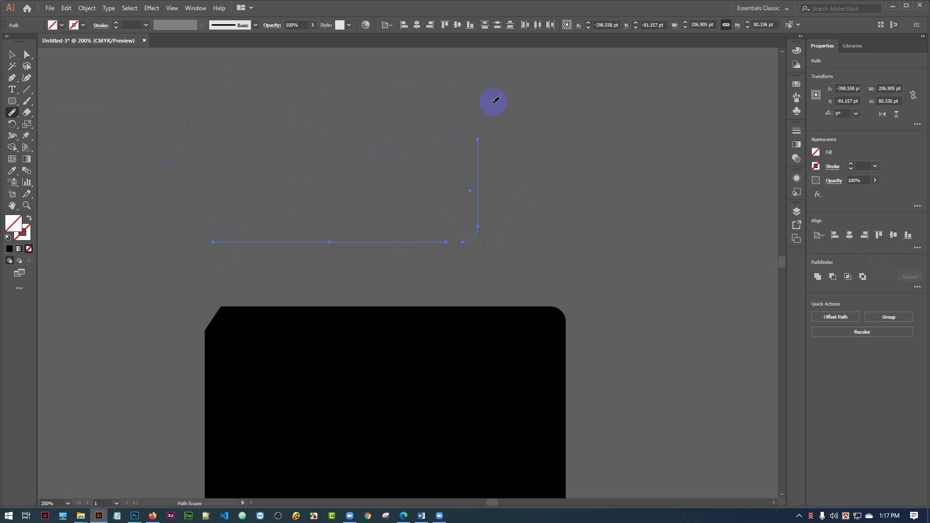
Undo the last path erasures and delete both rounded rectangles
{"action": "key", "text": "ctrl+z"}
{"action": "key", "text": "ctrl+z"}
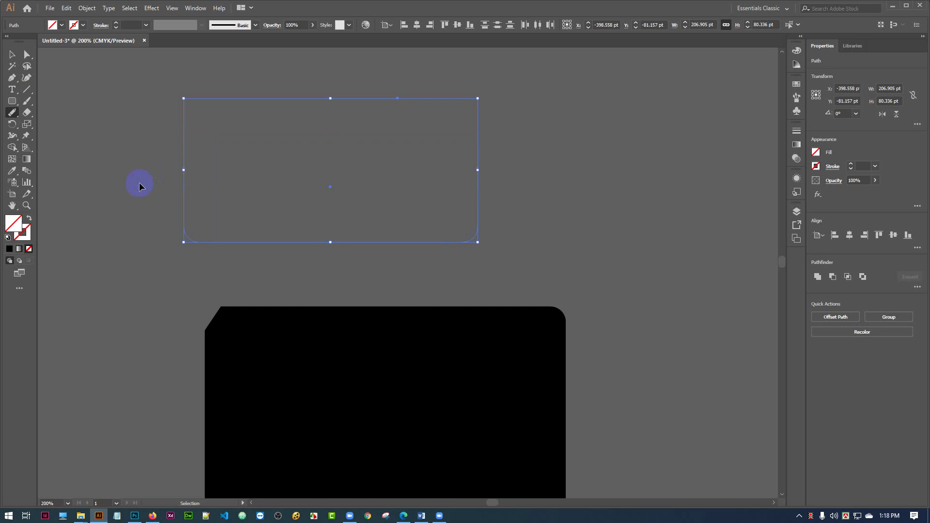
{"action": "left_click", "coordinate": [12, 54]}
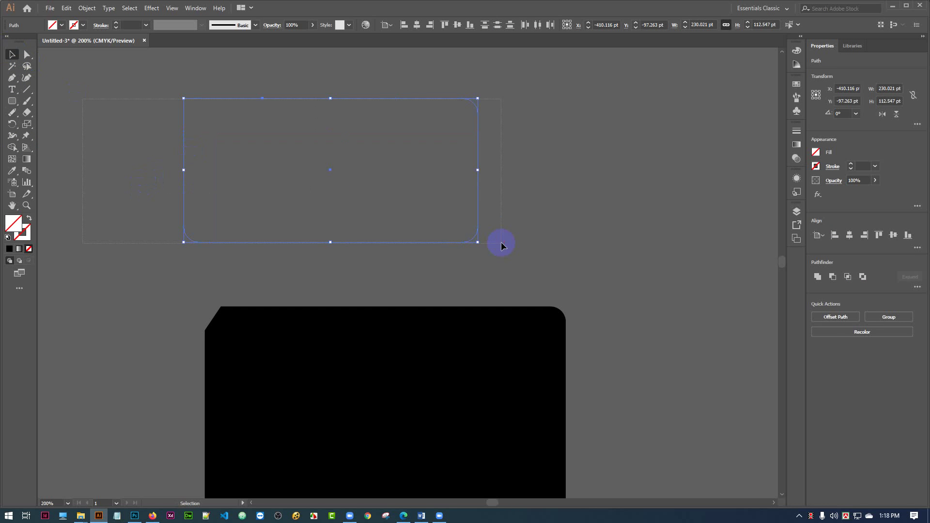
{"action": "left_click", "coordinate": [449, 272]}
{"action": "left_click_drag", "start_coordinate": [284, 243], "coordinate": [476, 344]}
{"action": "key", "text": "Delete"}
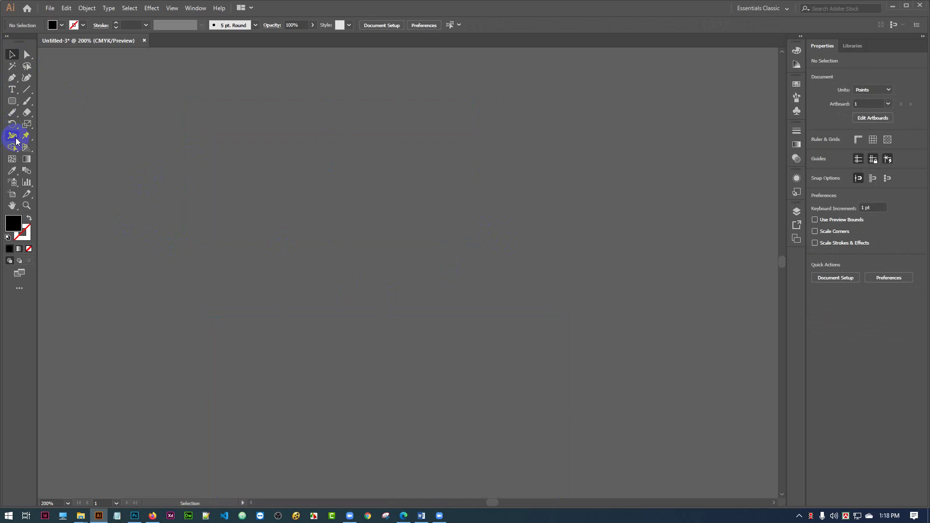
{"action": "left_click", "coordinate": [14, 116]}
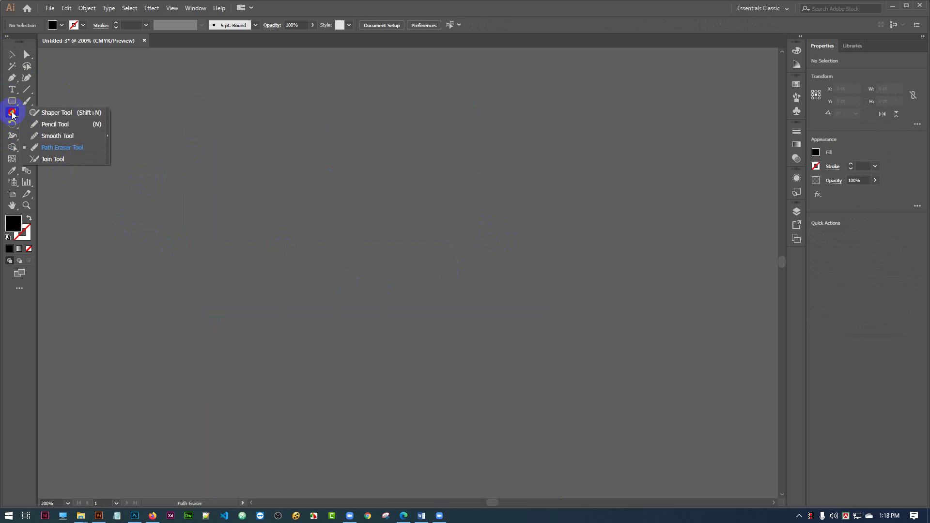
{"action": "left_click", "coordinate": [13, 115]}
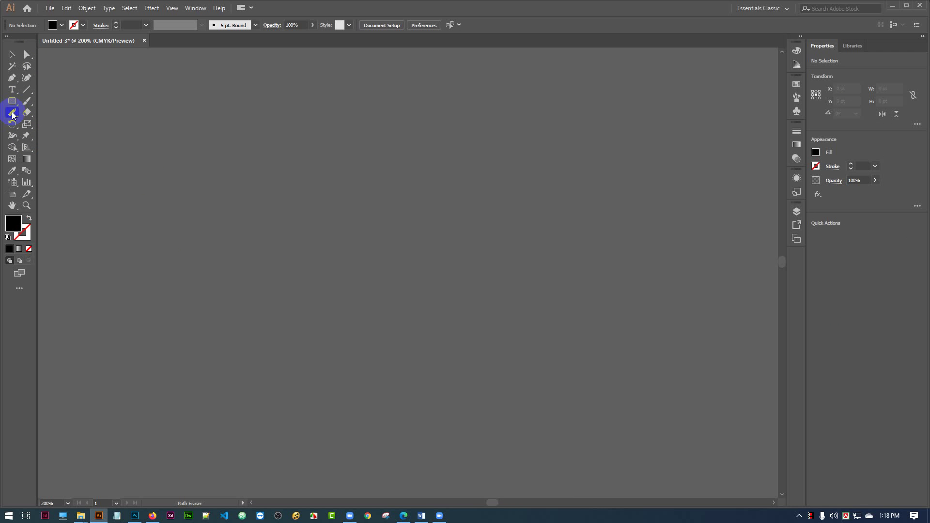
Start a new path with the Pen tool and set its fill to None
{"action": "left_click", "coordinate": [12, 78]}
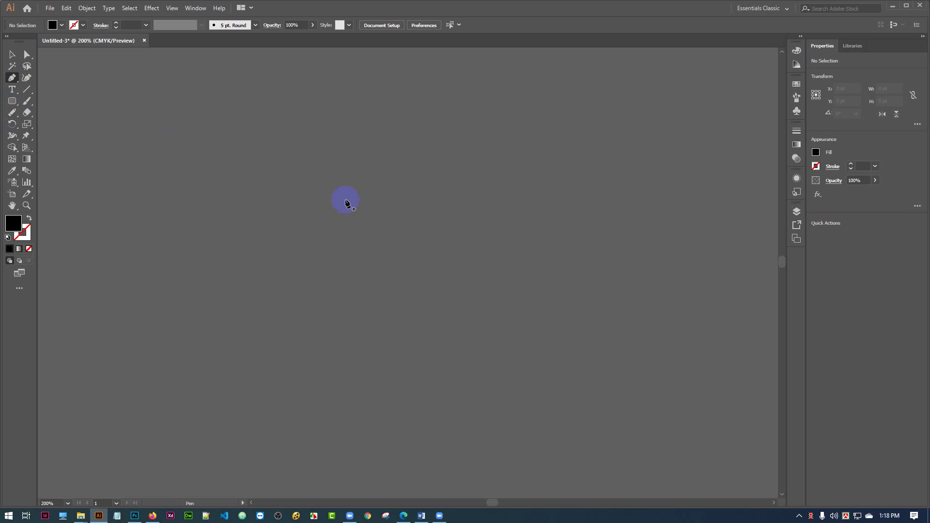
{"action": "left_click", "coordinate": [273, 144]}
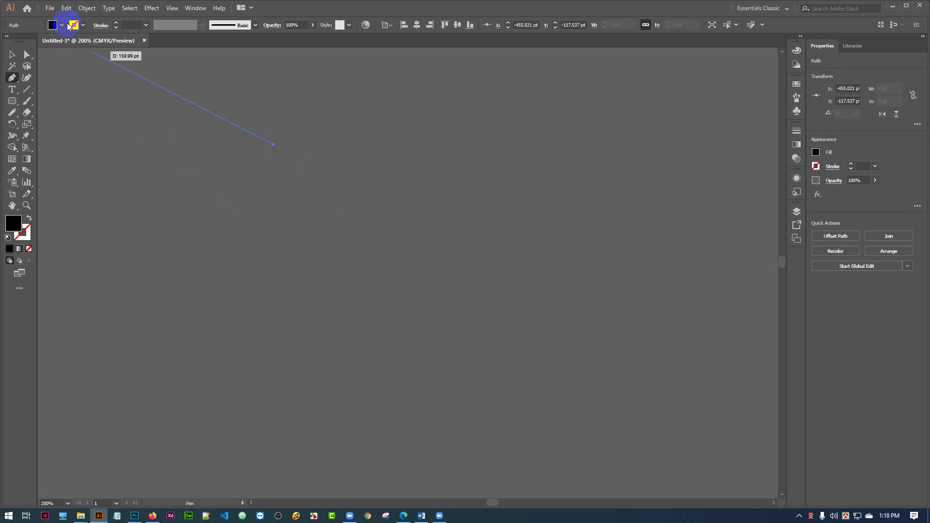
{"action": "left_click", "coordinate": [62, 25]}
{"action": "left_click", "coordinate": [7, 41]}
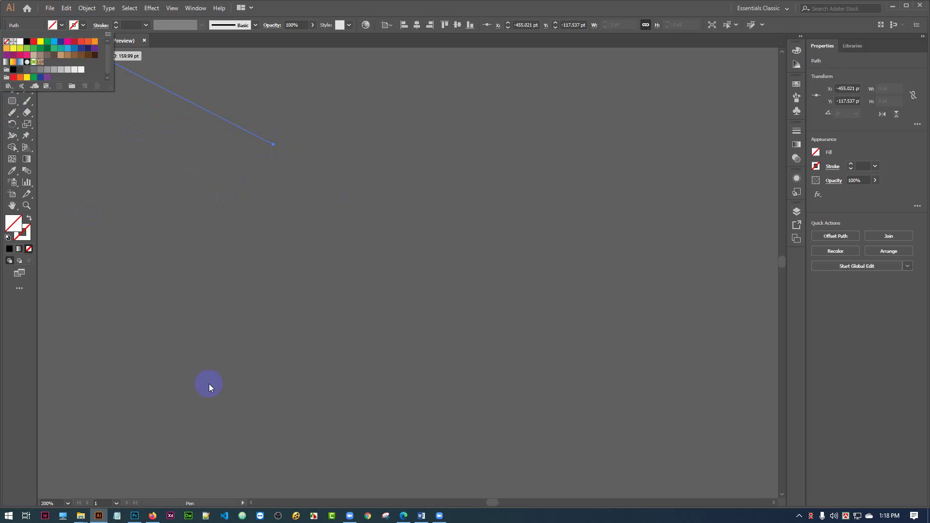
Complete the Pen path as a closed curved outline about 326 by 168 pt and select it
{"action": "left_click", "coordinate": [187, 314]}
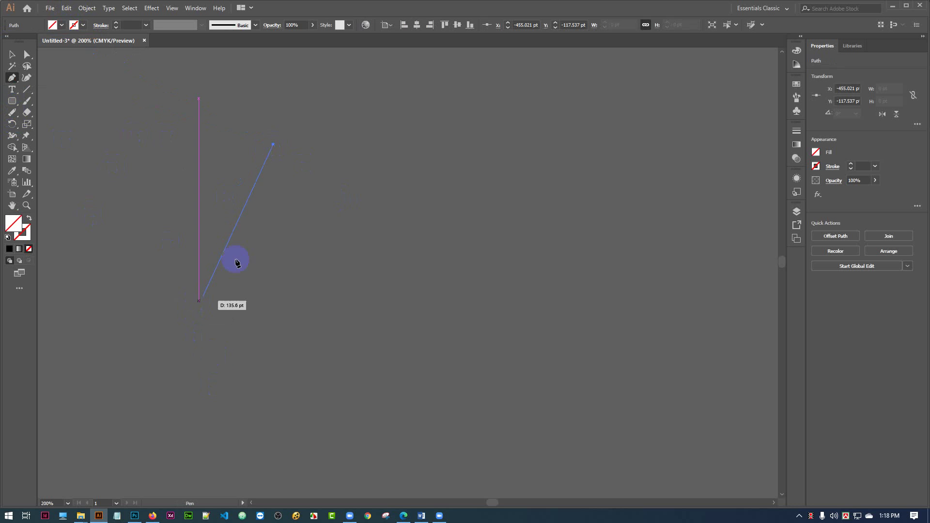
{"action": "left_click_drag", "start_coordinate": [179, 342], "coordinate": [390, 414]}
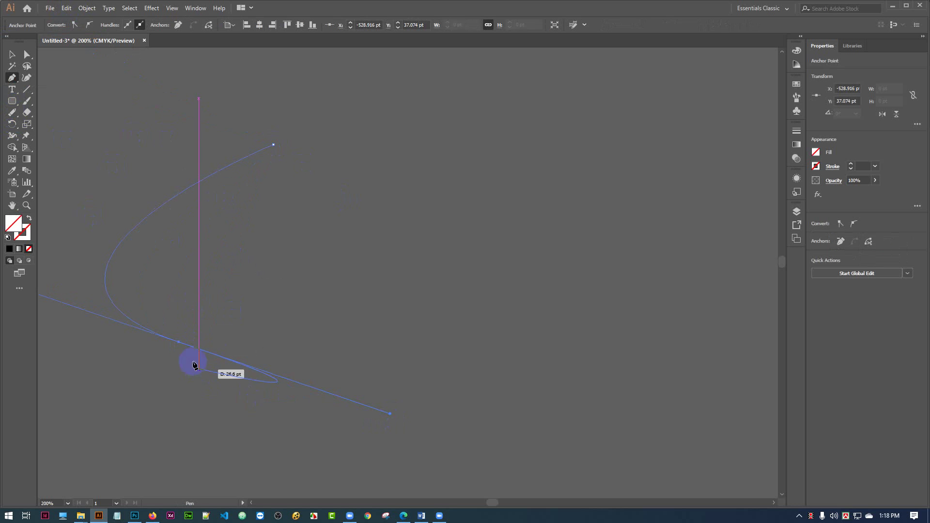
{"action": "left_click", "coordinate": [179, 343]}
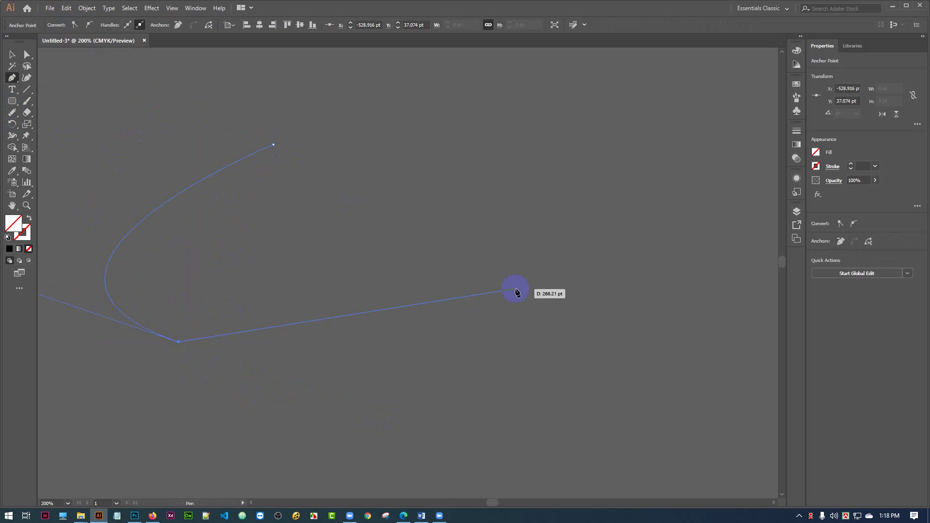
{"action": "left_click_drag", "start_coordinate": [515, 275], "coordinate": [461, 144]}
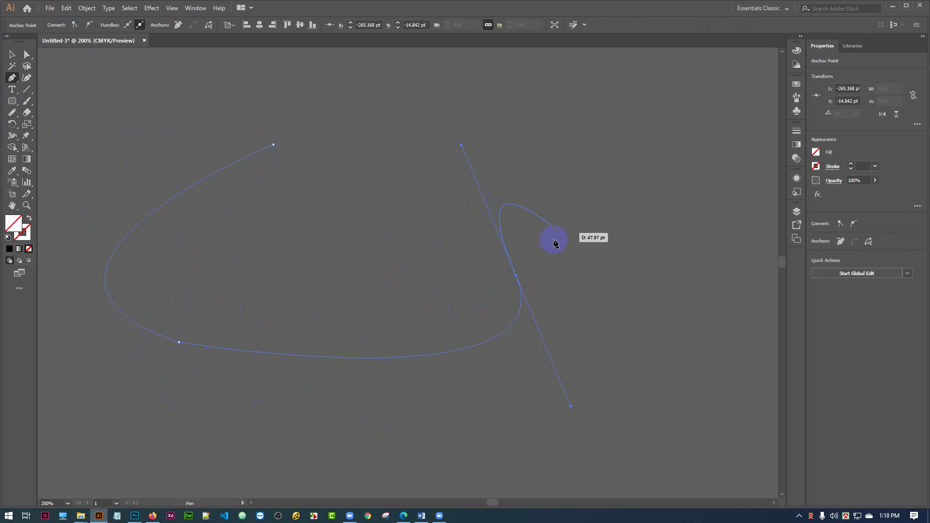
{"action": "left_click", "coordinate": [516, 277]}
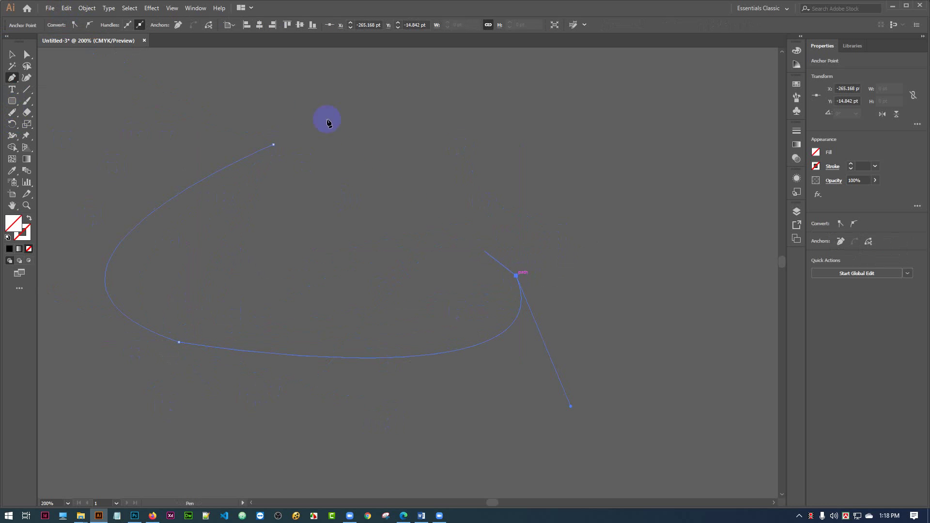
{"action": "left_click_drag", "start_coordinate": [273, 146], "coordinate": [187, 158]}
{"action": "left_click", "coordinate": [12, 55]}
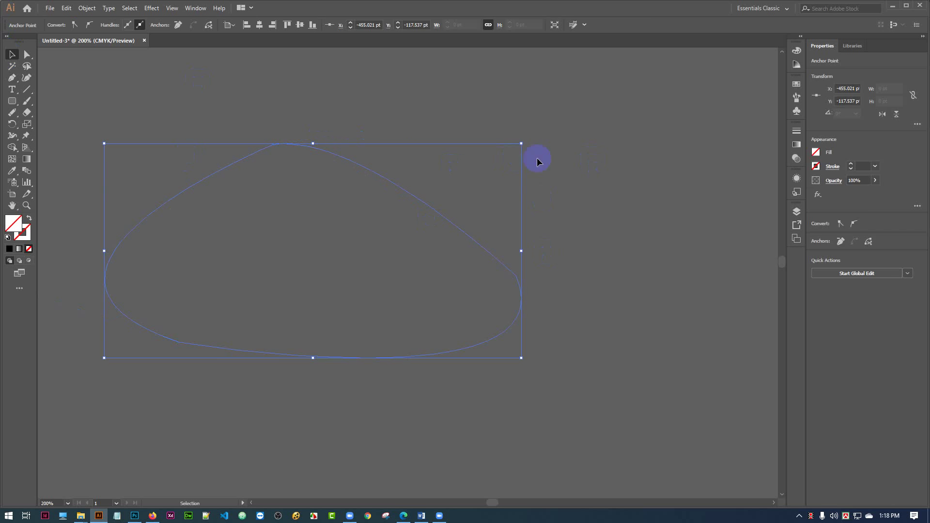
{"action": "left_click", "coordinate": [437, 343]}
{"action": "left_click", "coordinate": [260, 141]}
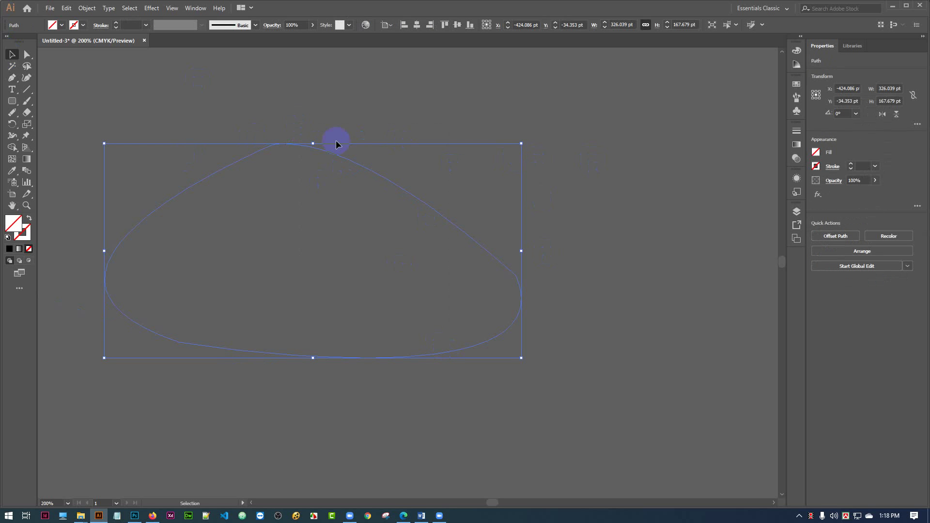
Draw an unfilled open curved path about 241 by 103 pt below the closed outline with the Pen tool, leaving a gap along its upper edge
{"action": "scroll", "coordinate": [378, 262], "scroll_direction": "down", "scroll_amount": 5}
{"action": "scroll", "coordinate": [378, 262], "scroll_direction": "left", "scroll_amount": 2}
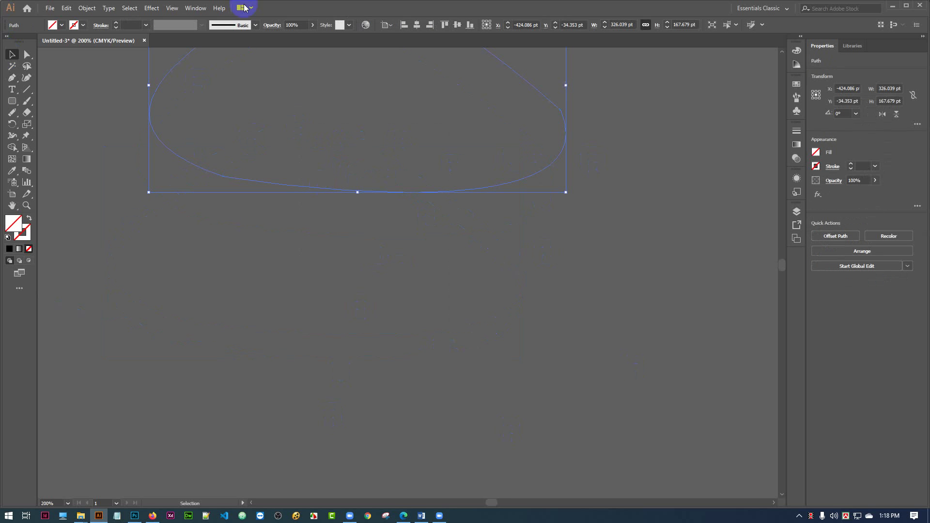
{"action": "left_click", "coordinate": [12, 81]}
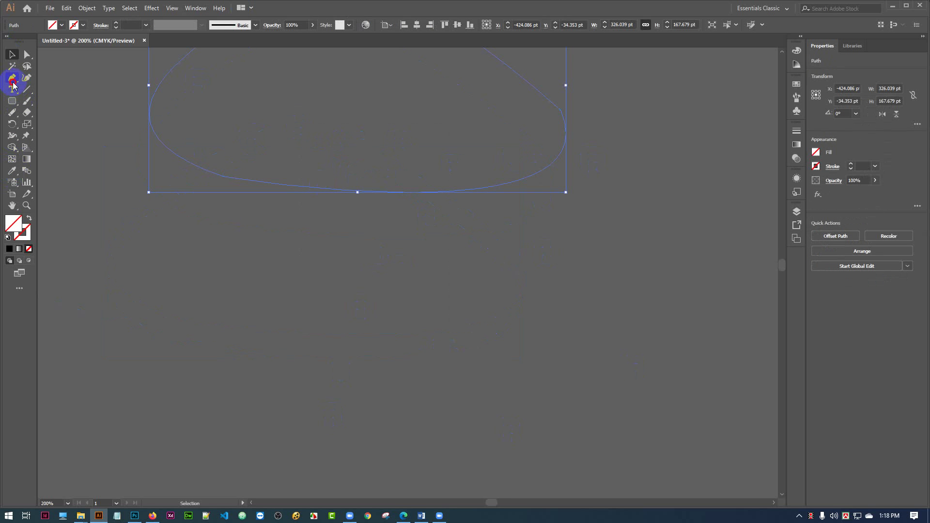
{"action": "left_click", "coordinate": [204, 328]}
{"action": "left_click_drag", "start_coordinate": [206, 421], "coordinate": [388, 455]}
{"action": "left_click_drag", "start_coordinate": [205, 421], "coordinate": [395, 364]}
{"action": "left_click_drag", "start_coordinate": [431, 334], "coordinate": [419, 222]}
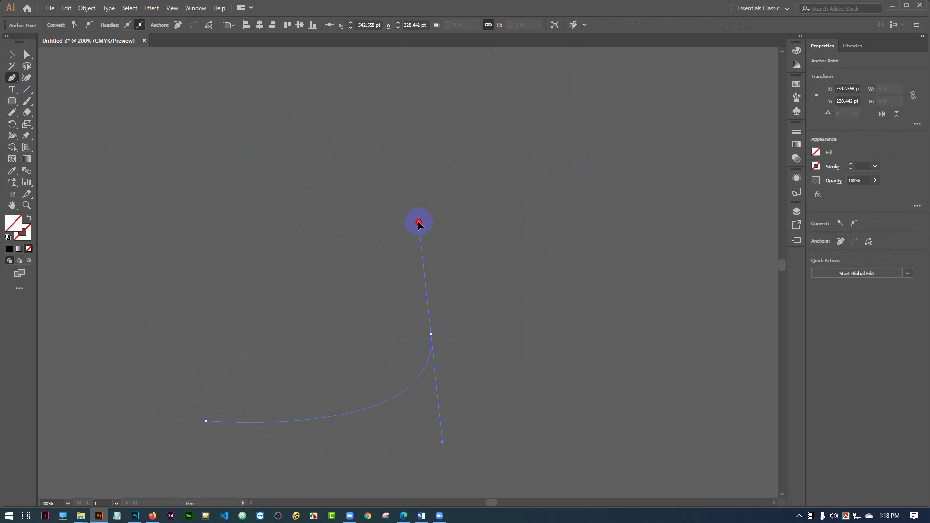
{"action": "left_click", "coordinate": [430, 335]}
{"action": "left_click_drag", "start_coordinate": [324, 316], "coordinate": [218, 382]}
{"action": "left_click_drag", "start_coordinate": [324, 317], "coordinate": [337, 376]}
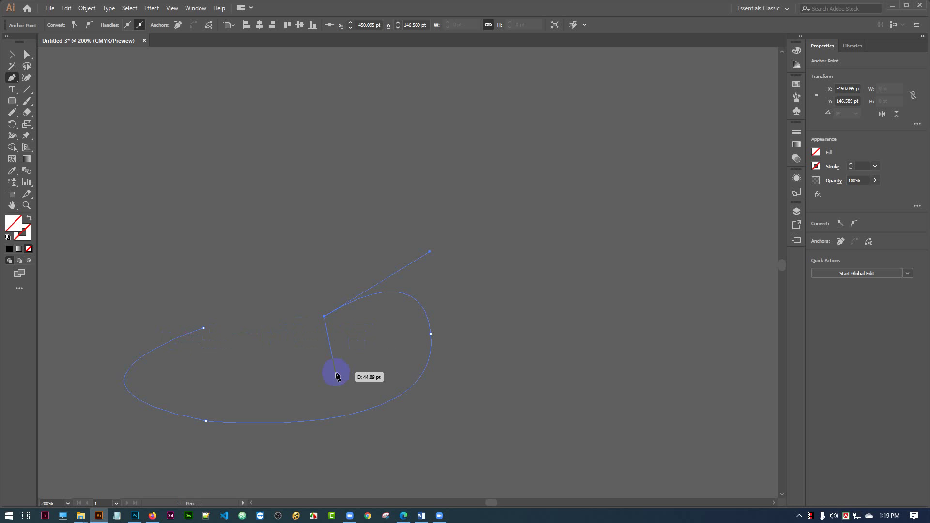
{"action": "left_click_drag", "start_coordinate": [338, 375], "coordinate": [324, 335]}
Move the open curved path about 70 pt right and 13 pt up
{"action": "left_click", "coordinate": [12, 54]}
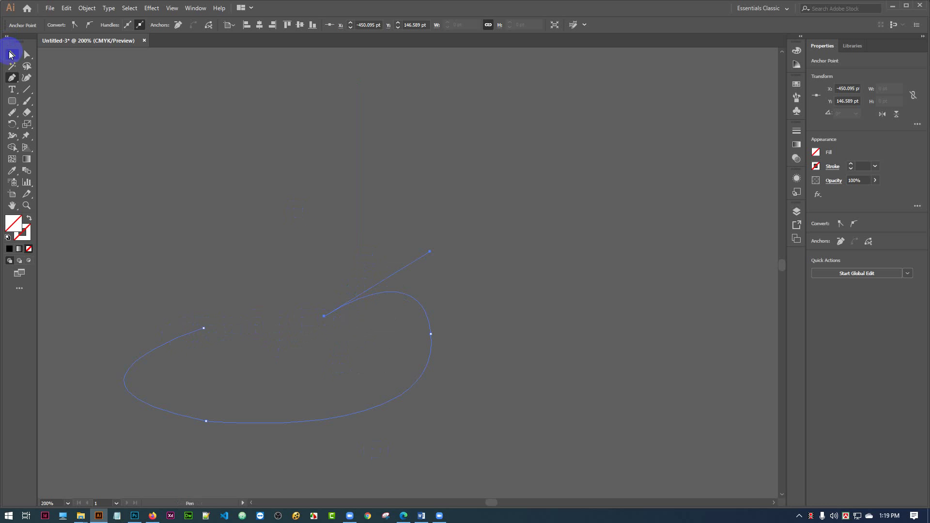
{"action": "left_click", "coordinate": [383, 303]}
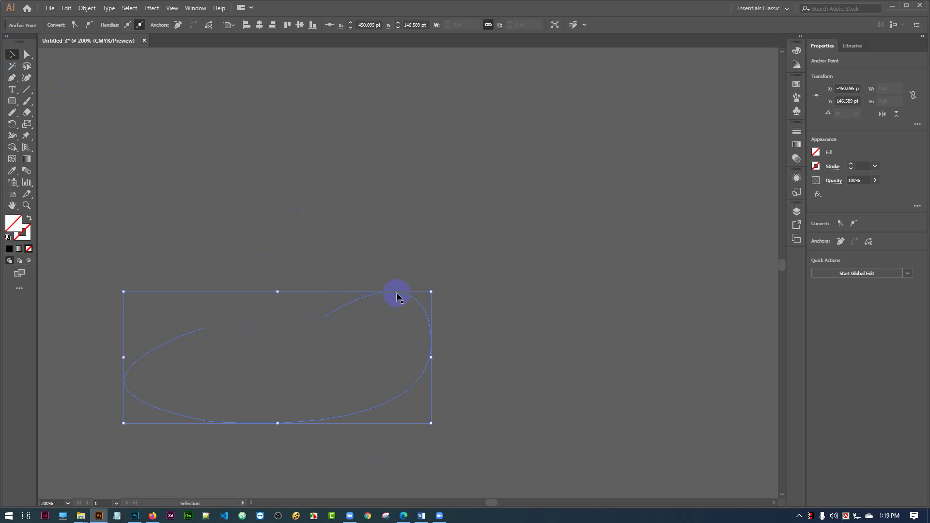
{"action": "left_click_drag", "start_coordinate": [396, 293], "coordinate": [486, 274]}
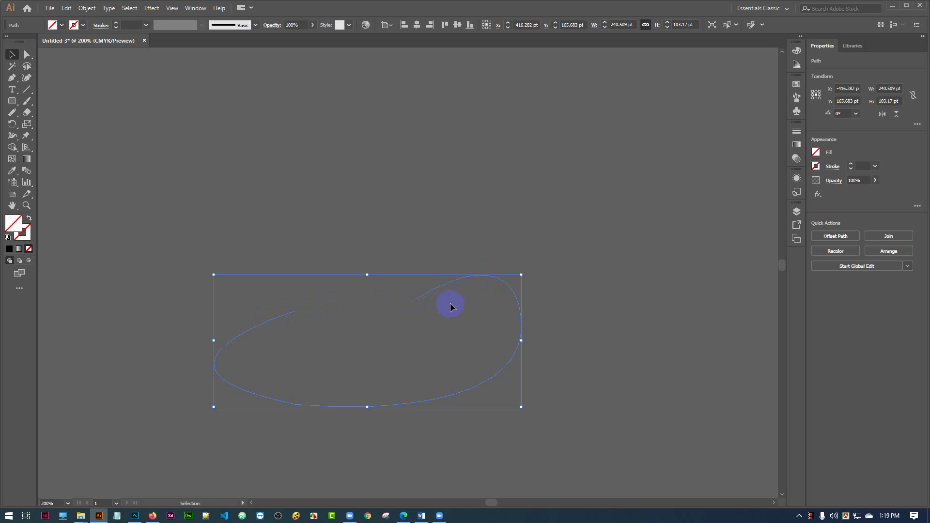
Select the open curved path and fill it with red
{"action": "left_click_drag", "start_coordinate": [348, 276], "coordinate": [658, 381]}
{"action": "left_click", "coordinate": [62, 24]}
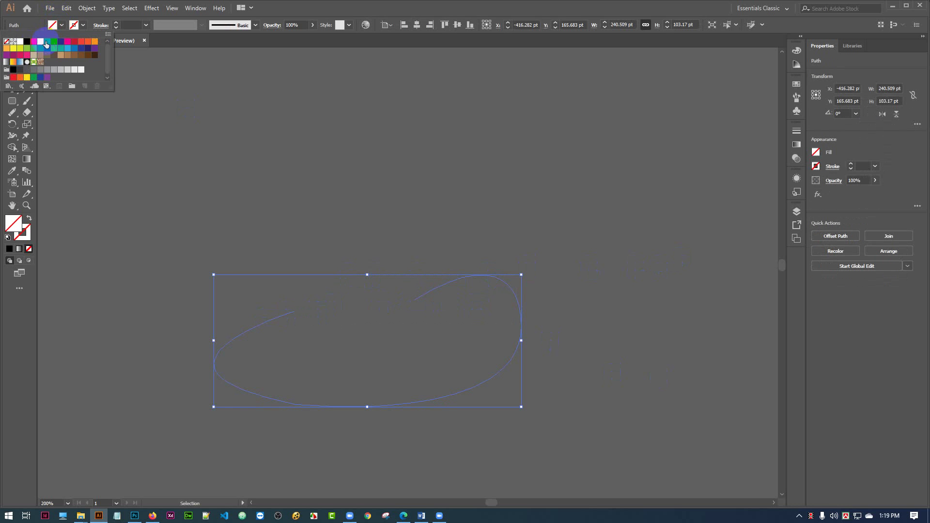
{"action": "left_click", "coordinate": [35, 41]}
{"action": "left_click", "coordinate": [609, 265]}
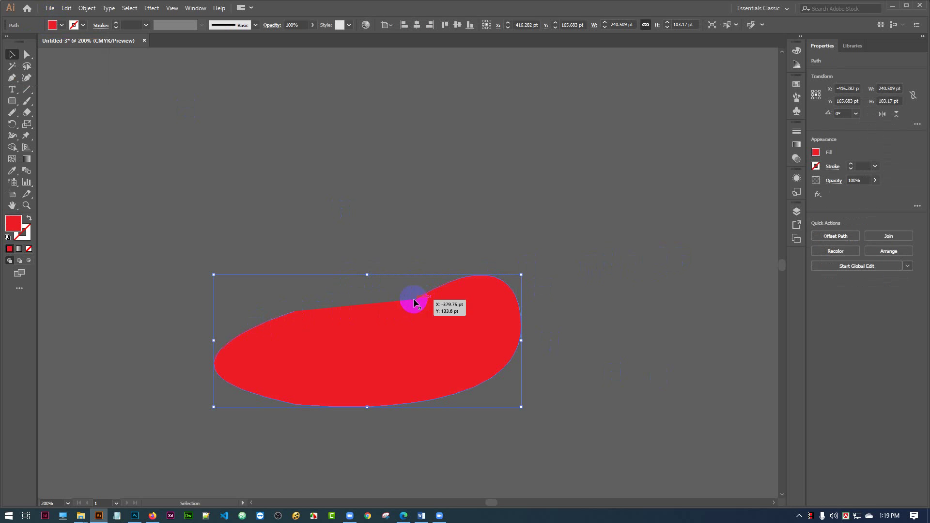
Fill the closed outline above with red and move it about 6 pt right and 20 pt up
{"action": "scroll", "coordinate": [552, 227], "scroll_direction": "up", "scroll_amount": 5}
{"action": "left_click_drag", "start_coordinate": [576, 120], "coordinate": [224, 177]}
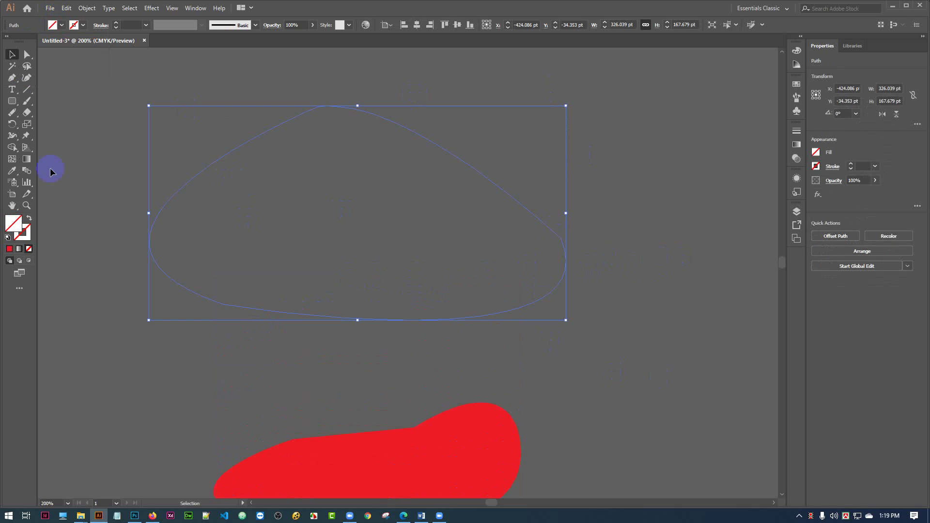
{"action": "left_click", "coordinate": [54, 25]}
{"action": "left_click", "coordinate": [35, 44]}
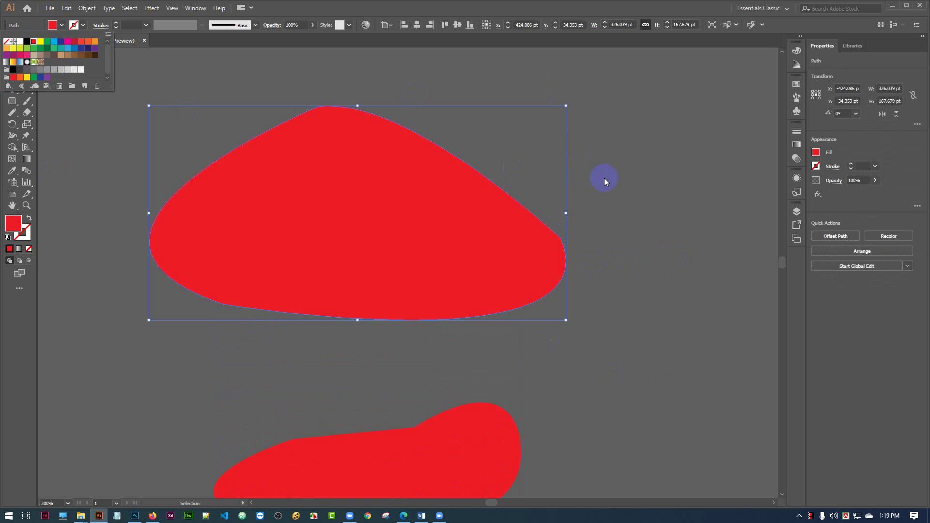
{"action": "left_click", "coordinate": [260, 111]}
{"action": "left_click_drag", "start_coordinate": [478, 238], "coordinate": [485, 212]}
{"action": "scroll", "coordinate": [557, 322], "scroll_direction": "down", "scroll_amount": 3}
{"action": "scroll", "coordinate": [533, 318], "scroll_direction": "down", "scroll_amount": 3}
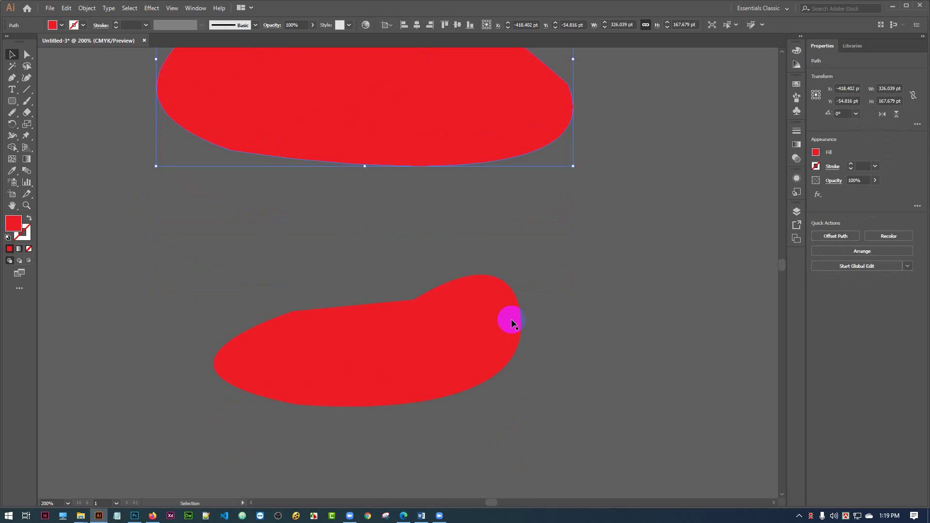
{"action": "left_click", "coordinate": [415, 344]}
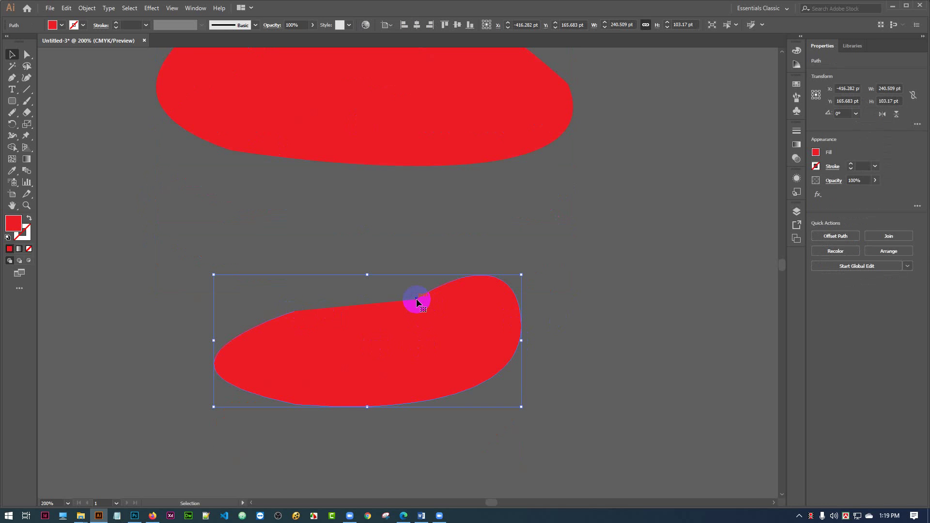
{"action": "left_click", "coordinate": [575, 255]}
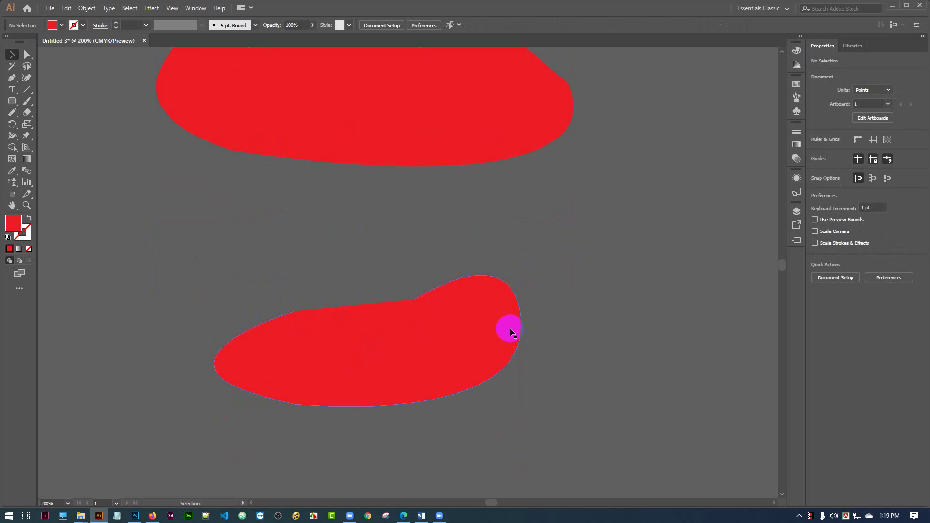
Undo the move of the closed outline and the red fills of both paths
{"action": "key", "text": "ctrl+z"}
{"action": "key", "text": "ctrl+z"}
{"action": "key", "text": "ctrl+z"}
{"action": "key", "text": "ctrl+z"}
{"action": "key", "text": "ctrl+z"}
{"action": "key", "text": "ctrl+z"}
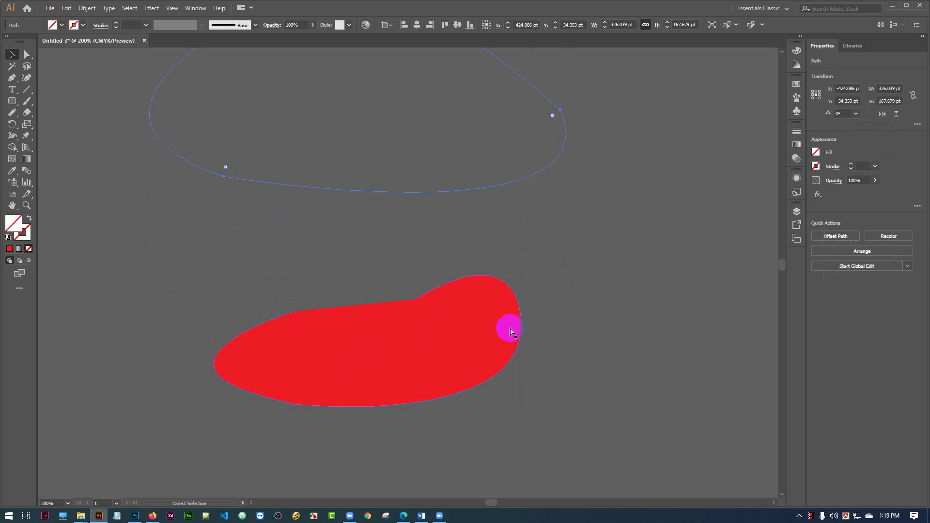
{"action": "key", "text": "ctrl+z"}
{"action": "key", "text": "ctrl+z"}
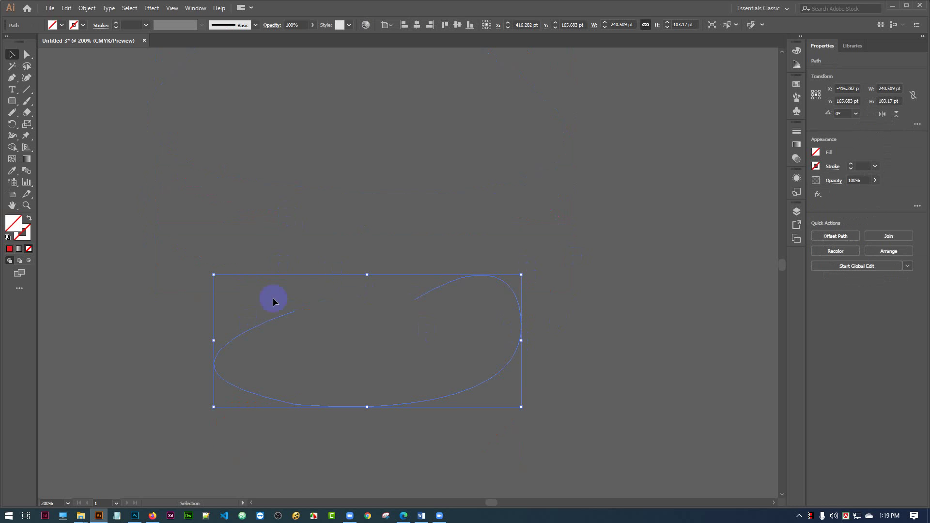
Select the open curved path and try to pick its two end anchor points with the Pen tool active
{"action": "left_click_drag", "start_coordinate": [176, 267], "coordinate": [475, 353]}
{"action": "left_click", "coordinate": [13, 78]}
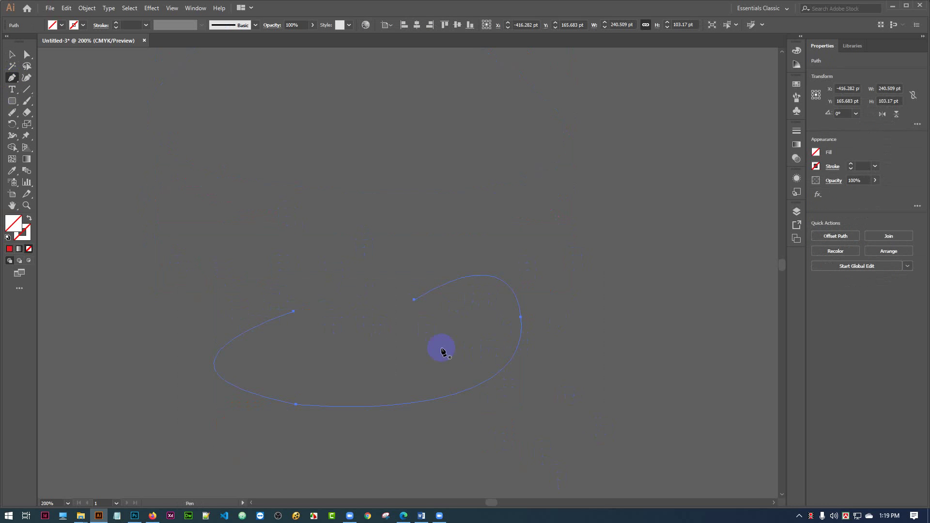
{"action": "key", "text": "ctrl"}
{"action": "left_click", "coordinate": [415, 301], "text": "ctrl"}
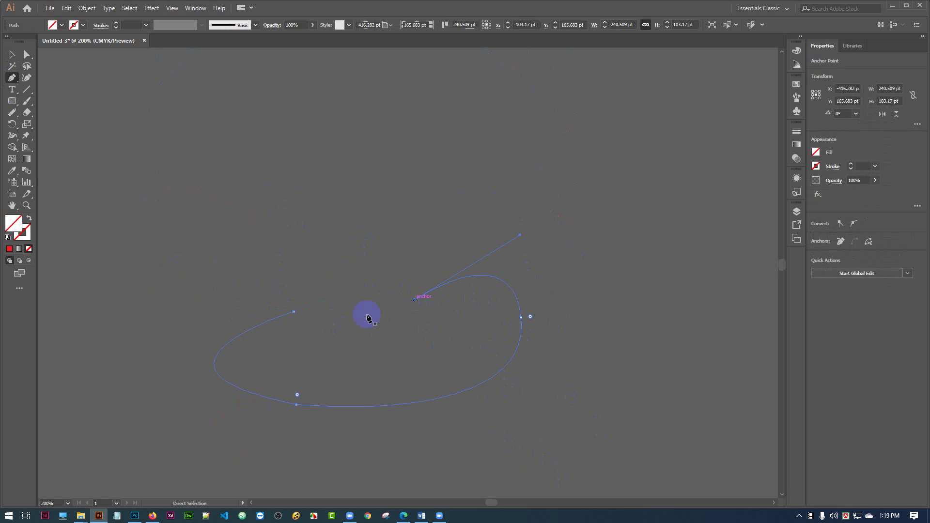
{"action": "left_click", "coordinate": [293, 312]}
{"action": "key", "text": "ctrl"}
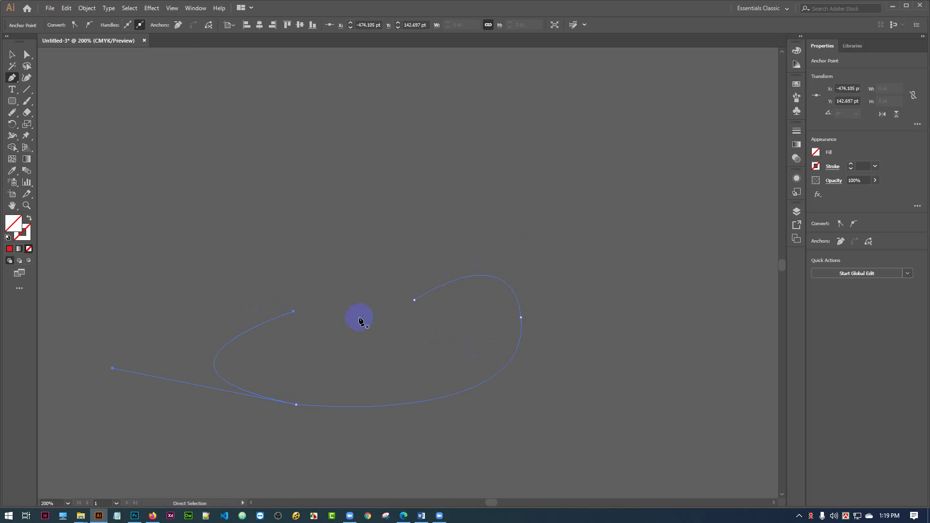
{"action": "left_click", "coordinate": [415, 301], "text": "ctrl"}
{"action": "left_click", "coordinate": [409, 307], "text": "ctrl"}
{"action": "left_click", "coordinate": [424, 311], "text": "ctrl"}
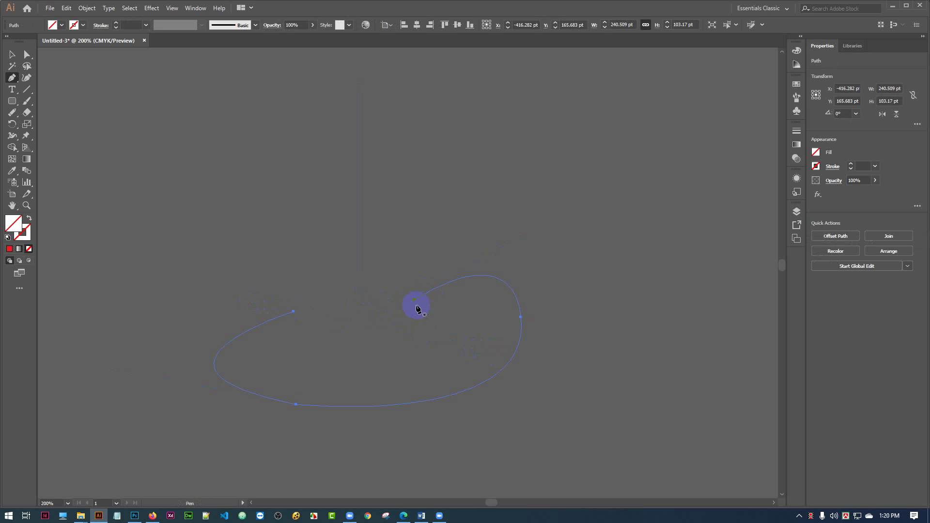
Try to continue the path from its right endpoint with a Pen point in the gap, and undo that point
{"action": "left_click", "coordinate": [417, 302]}
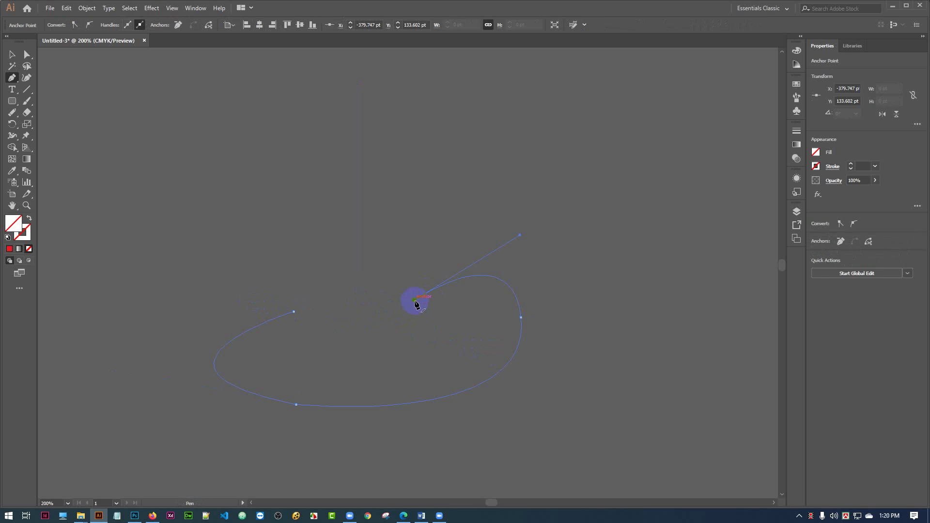
{"action": "left_click_drag", "start_coordinate": [364, 307], "coordinate": [385, 309]}
{"action": "key", "text": "ctrl+z"}
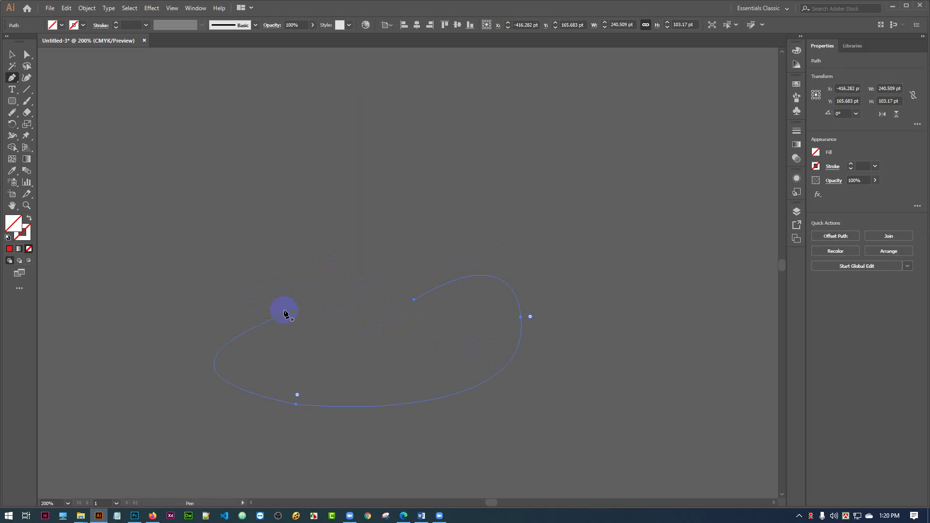
Close the gap in the path with Pen curves through a smooth point midway between the two endpoints
{"action": "left_click_drag", "start_coordinate": [369, 307], "coordinate": [415, 343]}
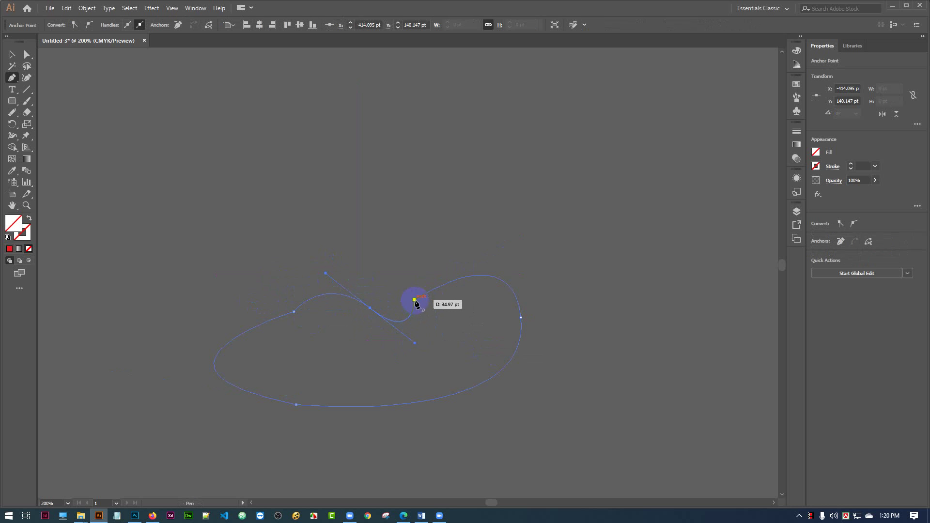
{"action": "left_click_drag", "start_coordinate": [414, 301], "coordinate": [415, 274]}
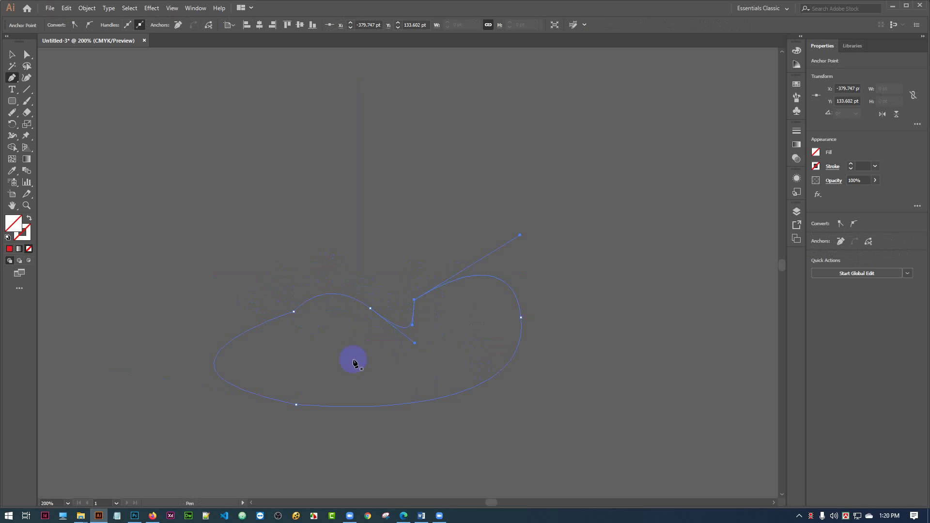
{"action": "left_click", "coordinate": [12, 54]}
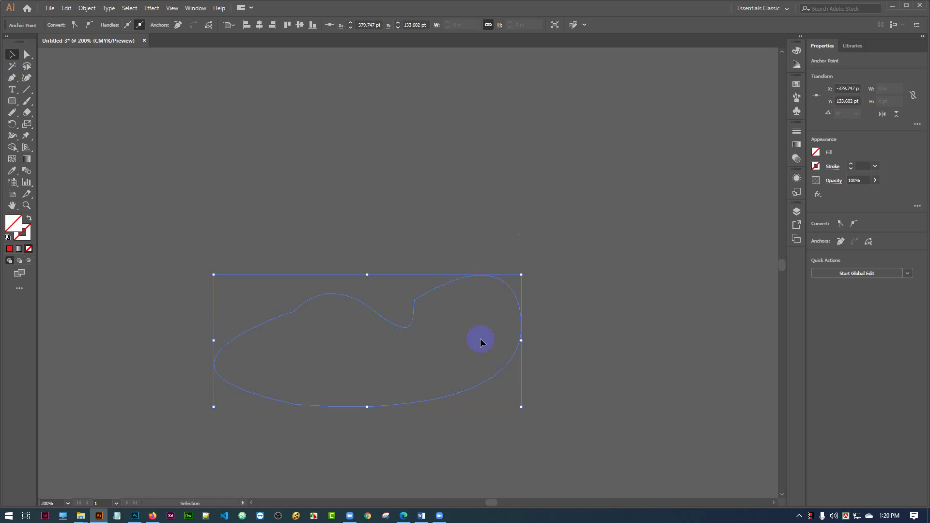
Undo the Pen curves across the gap and reselect the open curved path
{"action": "key", "text": "ctrl+z"}
{"action": "key", "text": "ctrl+z"}
{"action": "left_click", "coordinate": [245, 315]}
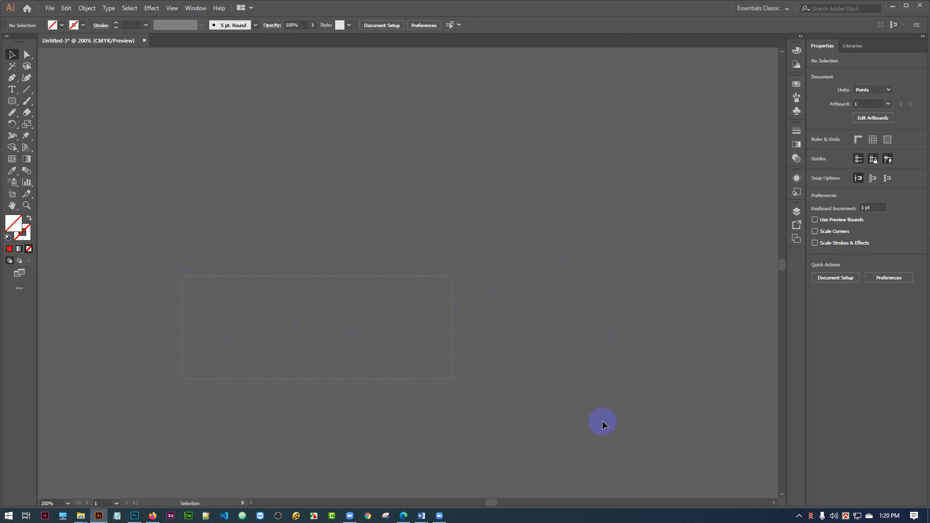
{"action": "left_click_drag", "start_coordinate": [602, 425], "coordinate": [601, 422]}
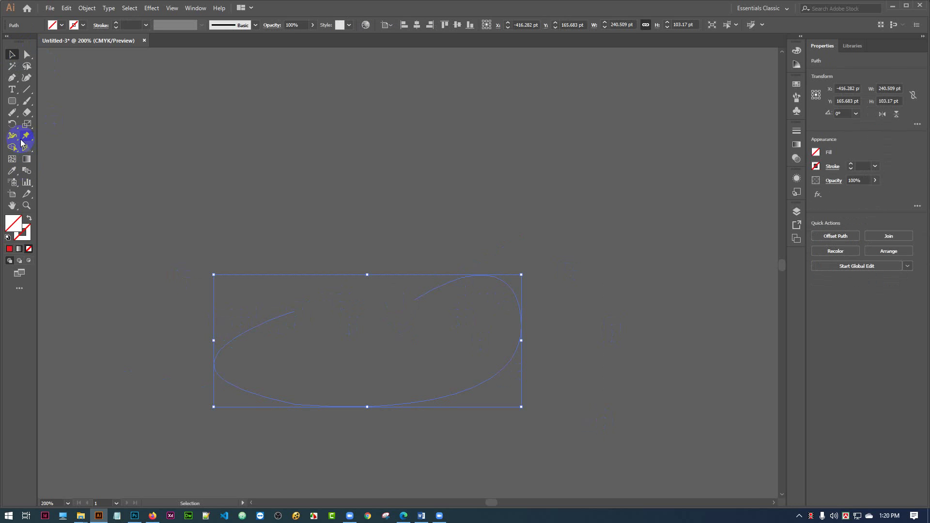
Try to close the gap in the unstroked open path with the Join tool
{"action": "left_click_drag", "start_coordinate": [16, 118], "coordinate": [34, 160]}
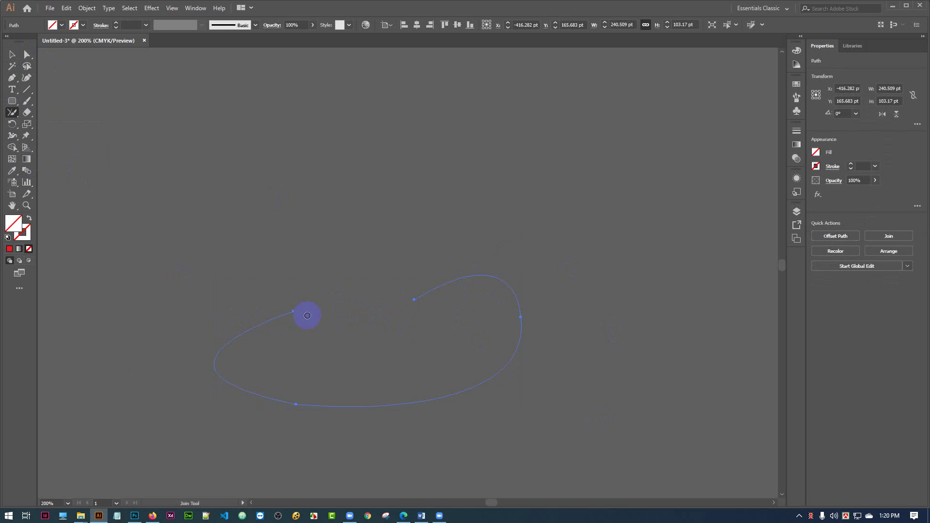
{"action": "mouse_move", "coordinate": [293, 311]}
{"action": "left_mouse_down"}
{"action": "mouse_move", "coordinate": [416, 299]}
{"action": "mouse_move", "coordinate": [228, 292]}
{"action": "mouse_move", "coordinate": [294, 312]}
{"action": "left_mouse_up"}
{"action": "left_click", "coordinate": [12, 54]}
{"action": "left_click", "coordinate": [228, 284]}
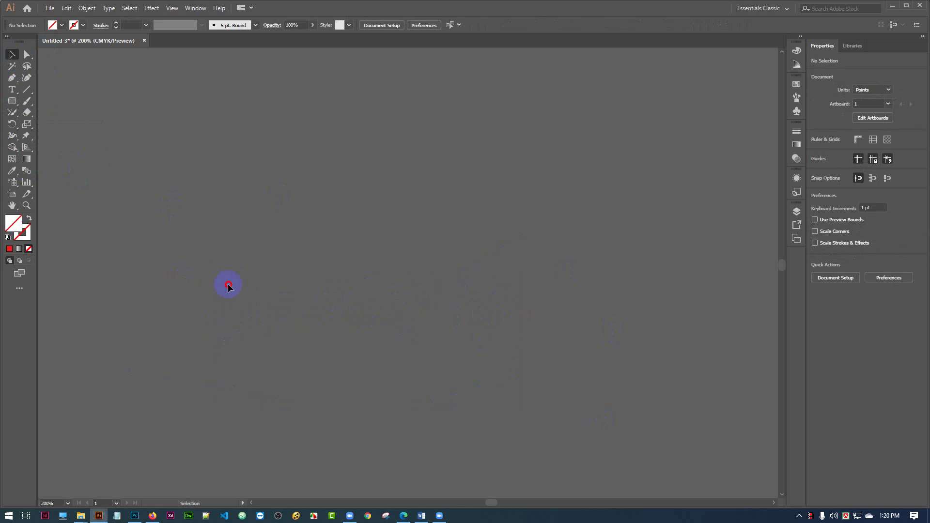
Select the open curved path and give it a 0.25 pt black stroke
{"action": "left_click_drag", "start_coordinate": [213, 278], "coordinate": [437, 395]}
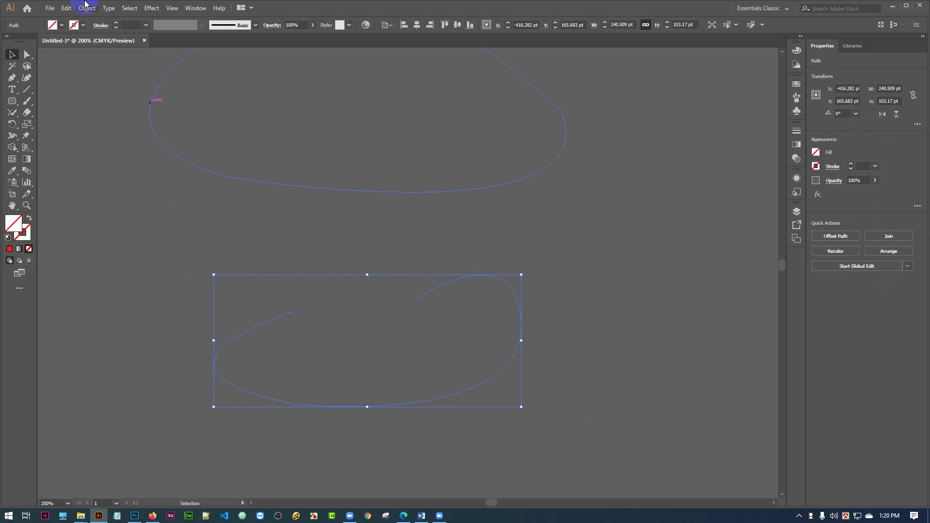
{"action": "left_click", "coordinate": [116, 22]}
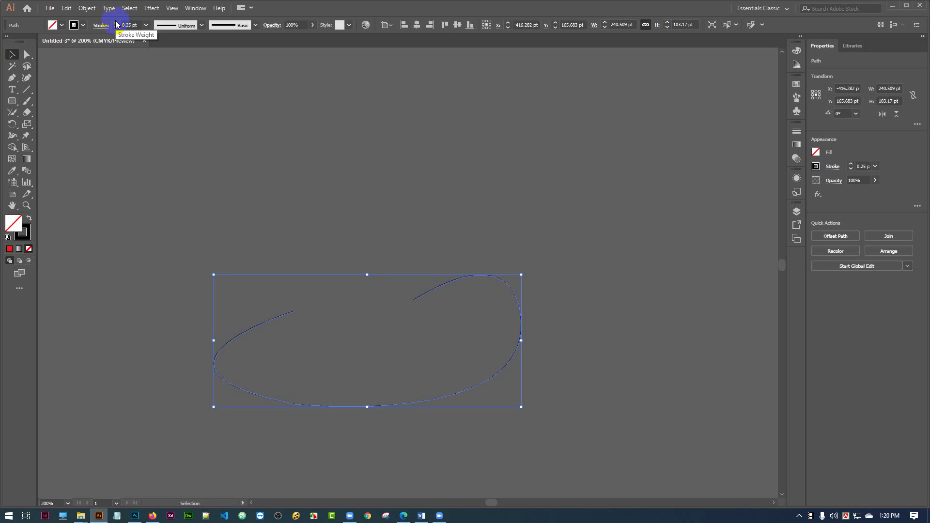
Try to bridge the gap in the stroked open path with the Join tool
{"action": "left_click", "coordinate": [12, 113]}
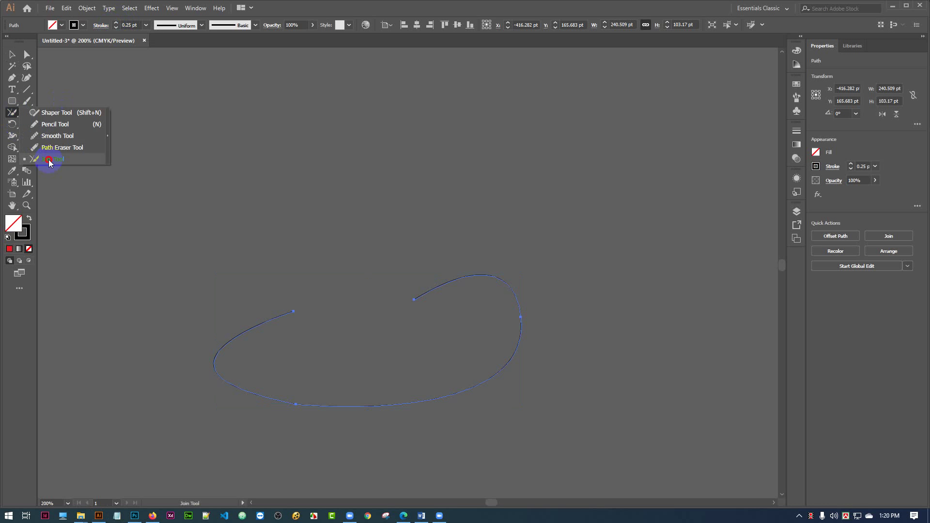
{"action": "left_click", "coordinate": [48, 159]}
{"action": "mouse_move", "coordinate": [293, 311]}
{"action": "left_mouse_down"}
{"action": "mouse_move", "coordinate": [420, 302]}
{"action": "mouse_move", "coordinate": [289, 310]}
{"action": "left_mouse_up"}
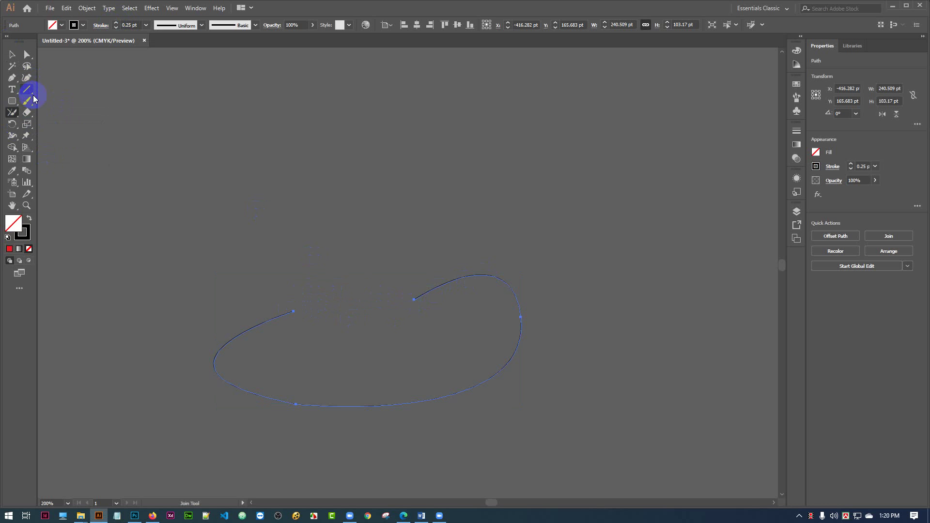
Paint an open rounded outline about 137 by 98 pt above the curved path with the Paintbrush tool, leaving a gap on its left side
{"action": "mouse_move", "coordinate": [28, 100]}
{"action": "left_mouse_down"}
{"action": "mouse_move", "coordinate": [86, 101]}
{"action": "mouse_move", "coordinate": [72, 98]}
{"action": "left_mouse_up"}
{"action": "left_click_drag", "start_coordinate": [184, 109], "coordinate": [153, 135]}
{"action": "mouse_move", "coordinate": [246, 92]}
{"action": "left_mouse_down"}
{"action": "mouse_move", "coordinate": [325, 190]}
{"action": "mouse_move", "coordinate": [233, 215]}
{"action": "mouse_move", "coordinate": [172, 173]}
{"action": "left_mouse_up"}
Select the brushed outline and close the gap on its left side with the Join tool
{"action": "left_click", "coordinate": [12, 54]}
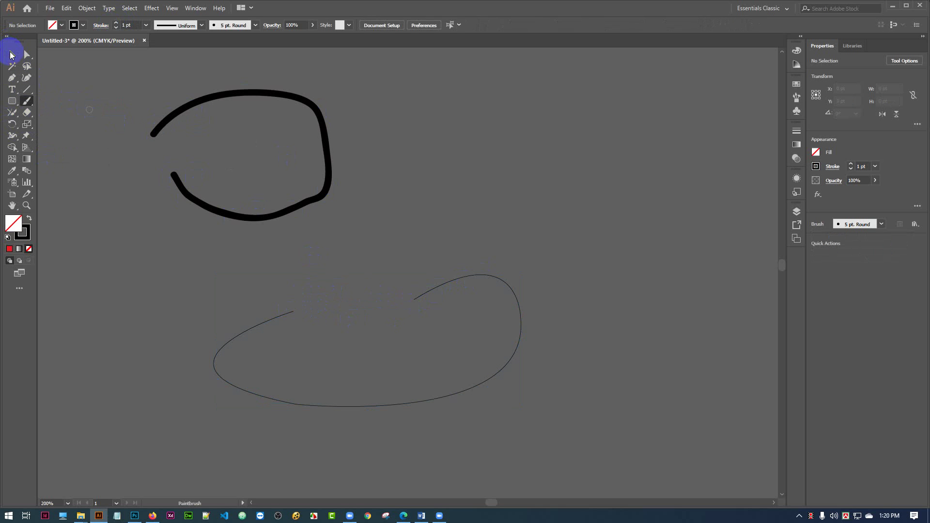
{"action": "left_click", "coordinate": [187, 107]}
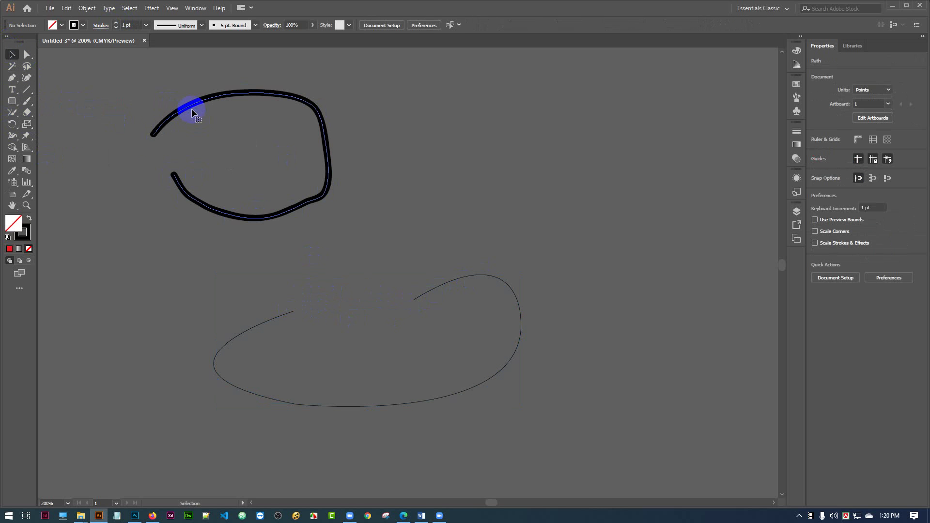
{"action": "left_click", "coordinate": [12, 124]}
{"action": "left_click", "coordinate": [9, 126]}
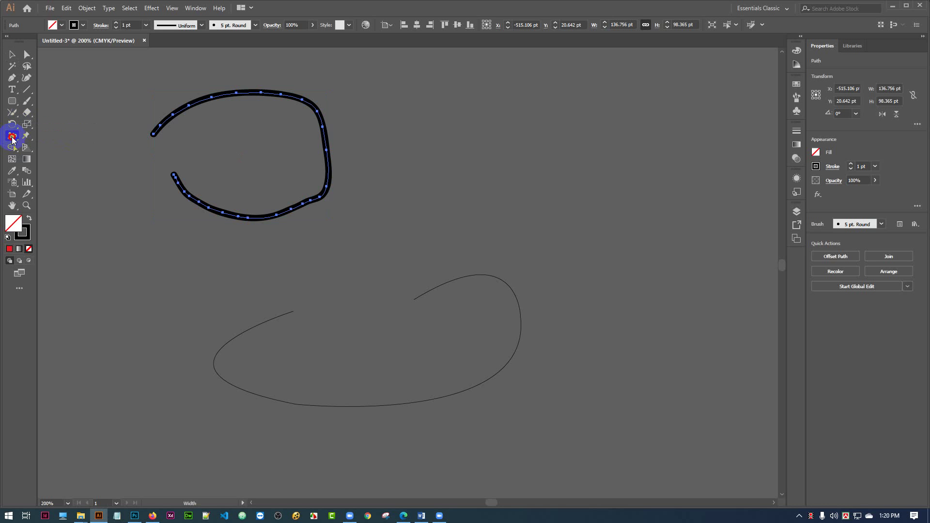
{"action": "left_click", "coordinate": [12, 135]}
{"action": "left_click_drag", "start_coordinate": [12, 113], "coordinate": [42, 154]}
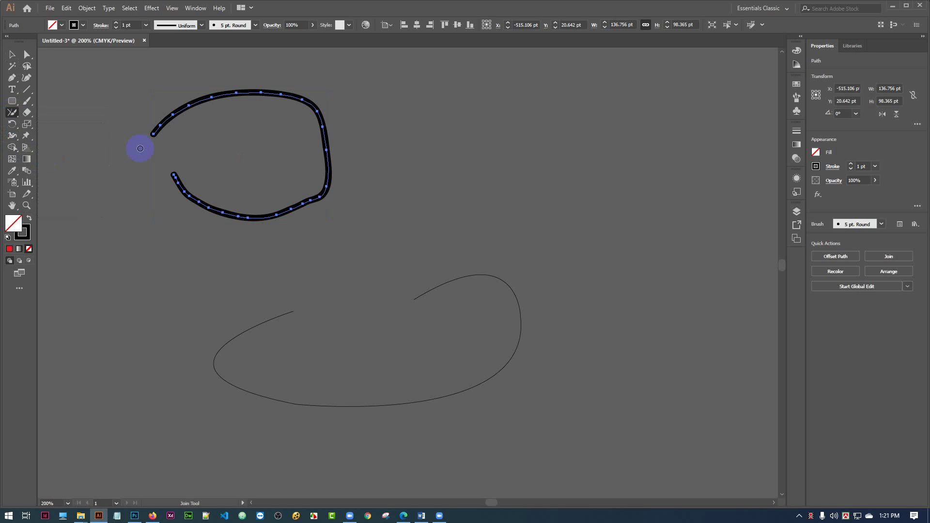
{"action": "mouse_move", "coordinate": [159, 125]}
{"action": "left_mouse_down"}
{"action": "mouse_move", "coordinate": [146, 138]}
{"action": "mouse_move", "coordinate": [177, 178]}
{"action": "left_mouse_up"}
{"action": "left_click", "coordinate": [12, 54]}
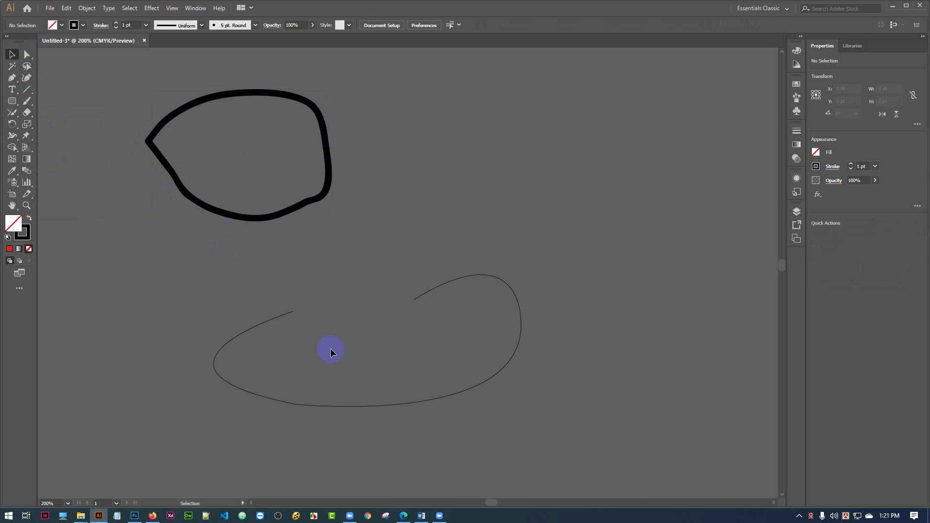
Select the thin open curved path and try the Join tool across its upper gap again
{"action": "left_click", "coordinate": [352, 362]}
{"action": "left_click", "coordinate": [344, 318]}
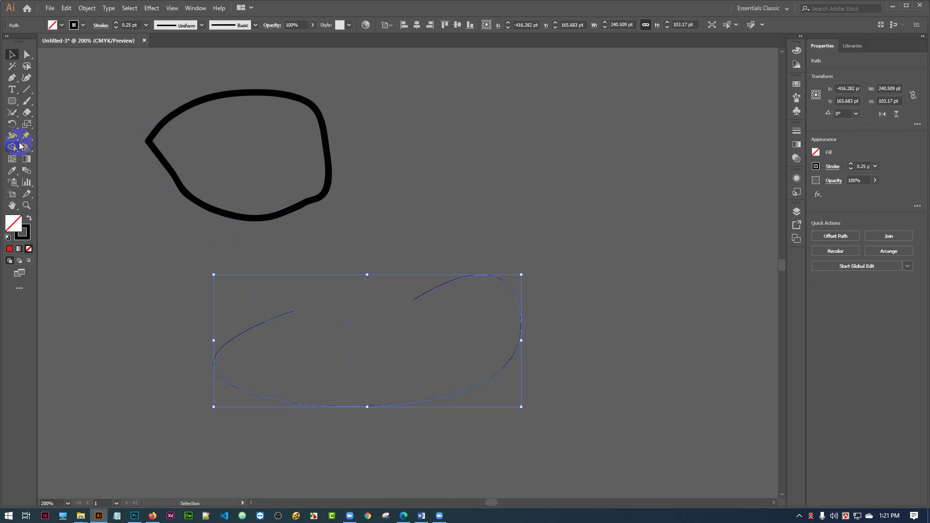
{"action": "left_click", "coordinate": [12, 113]}
{"action": "mouse_move", "coordinate": [303, 342]}
{"action": "left_mouse_down"}
{"action": "mouse_move", "coordinate": [395, 319]}
{"action": "mouse_move", "coordinate": [414, 298]}
{"action": "left_mouse_up"}
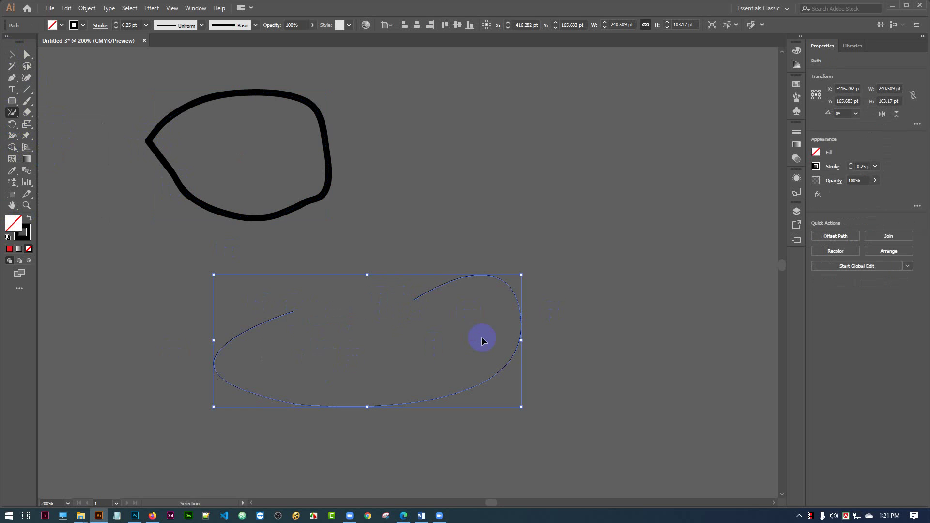
Connect the two endpoints of the thin curved path with the Join command
{"action": "key", "text": "ctrl+j"}
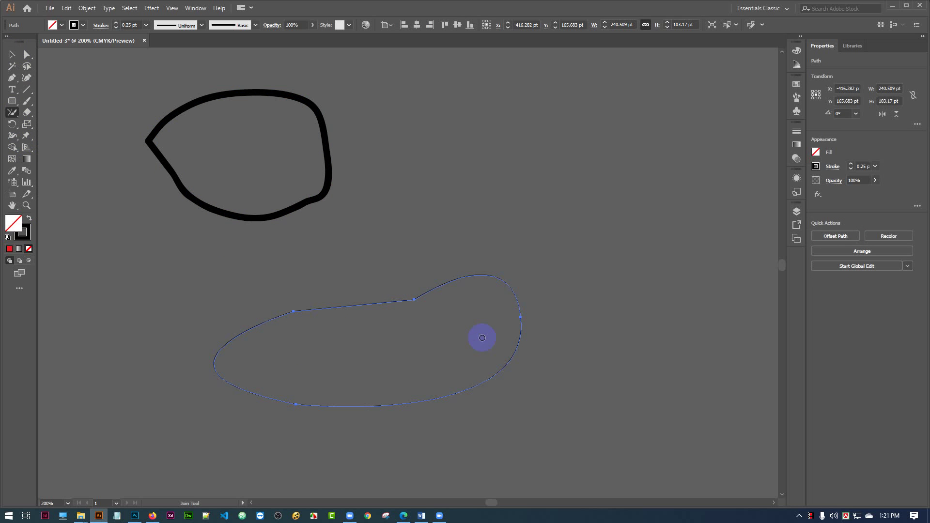
{"action": "left_click", "coordinate": [13, 55]}
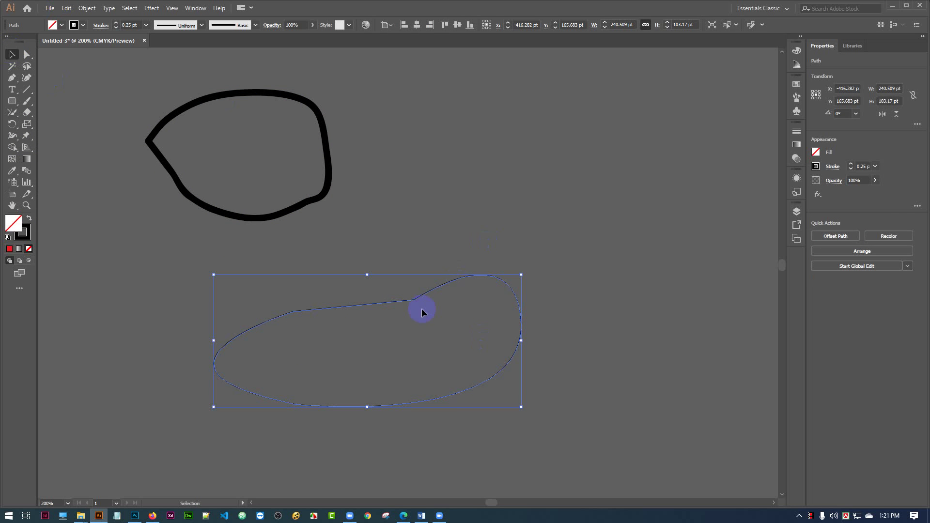
Move the brushed outline about 54 pt left and 184 pt down, and the thin outline about 144 pt right and 27 pt up
{"action": "left_click_drag", "start_coordinate": [414, 302], "coordinate": [612, 230]}
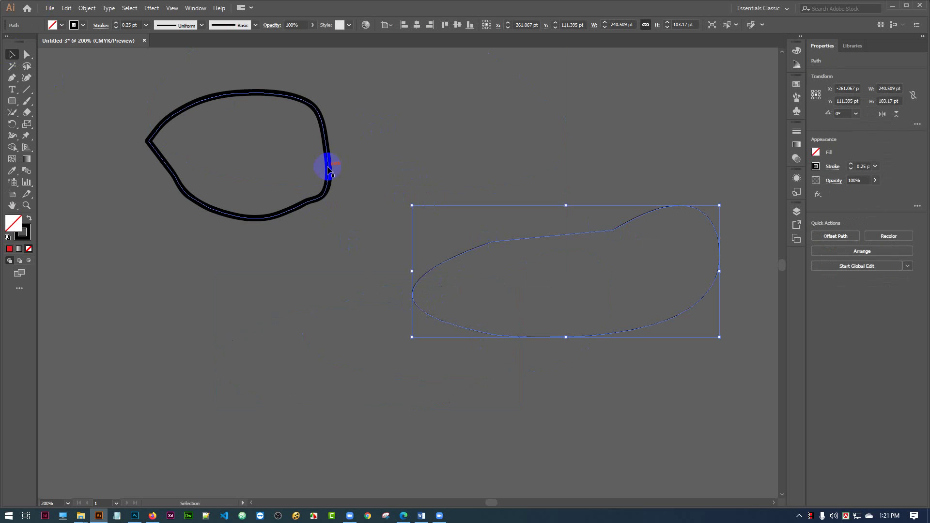
{"action": "left_click_drag", "start_coordinate": [328, 169], "coordinate": [260, 406]}
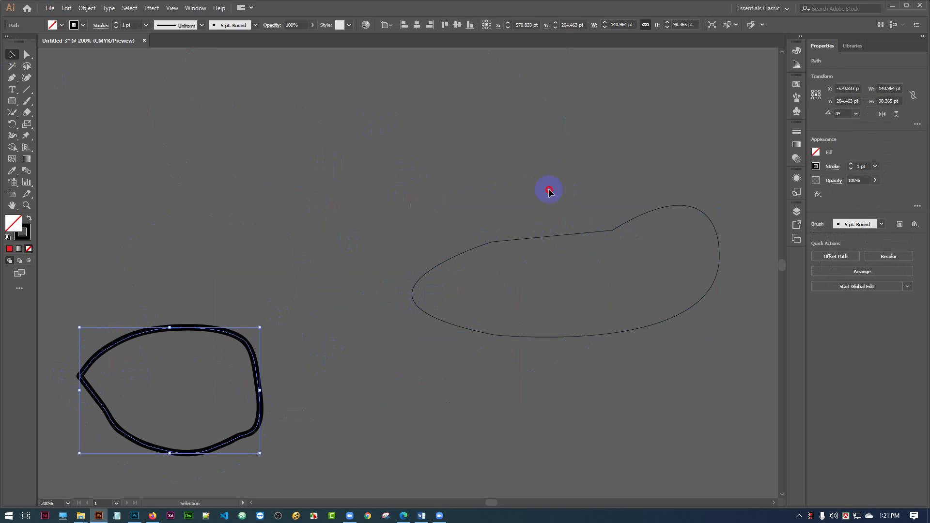
{"action": "left_click_drag", "start_coordinate": [620, 227], "coordinate": [530, 274]}
{"action": "left_click_drag", "start_coordinate": [472, 285], "coordinate": [547, 277]}
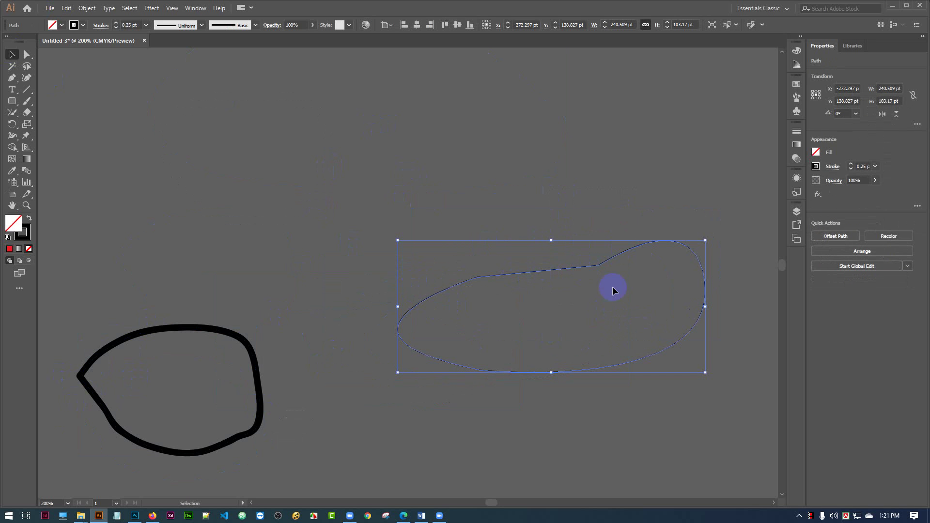
{"action": "left_click", "coordinate": [513, 266]}
{"action": "left_click", "coordinate": [513, 267]}
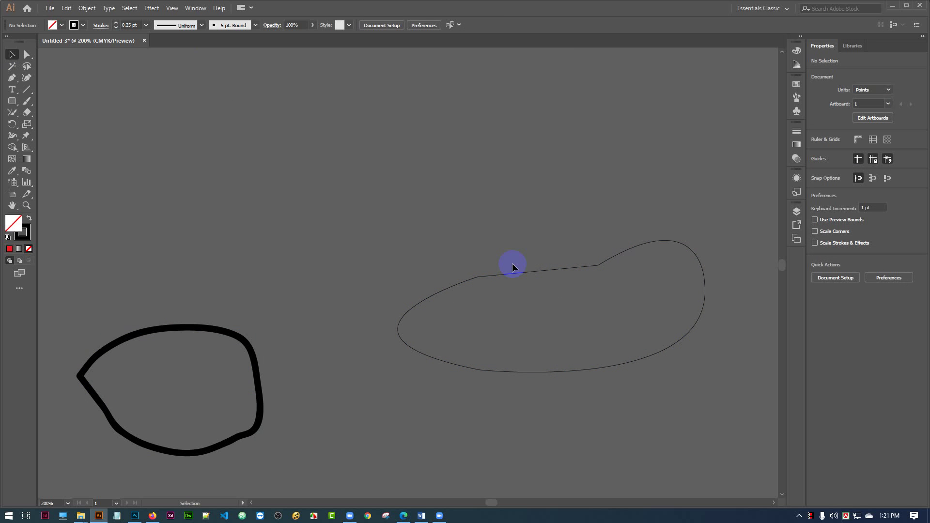